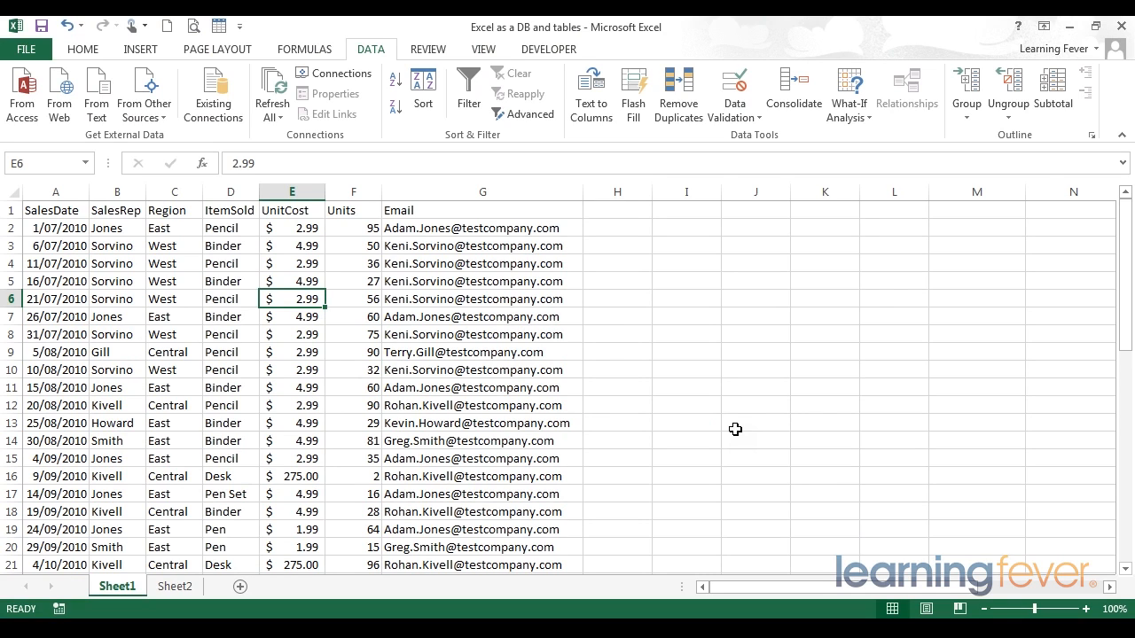
# Step: Examine the column headings from SalesDate to UnitCost and the first four entries under ItemSold
pyautogui.click(222, 329)
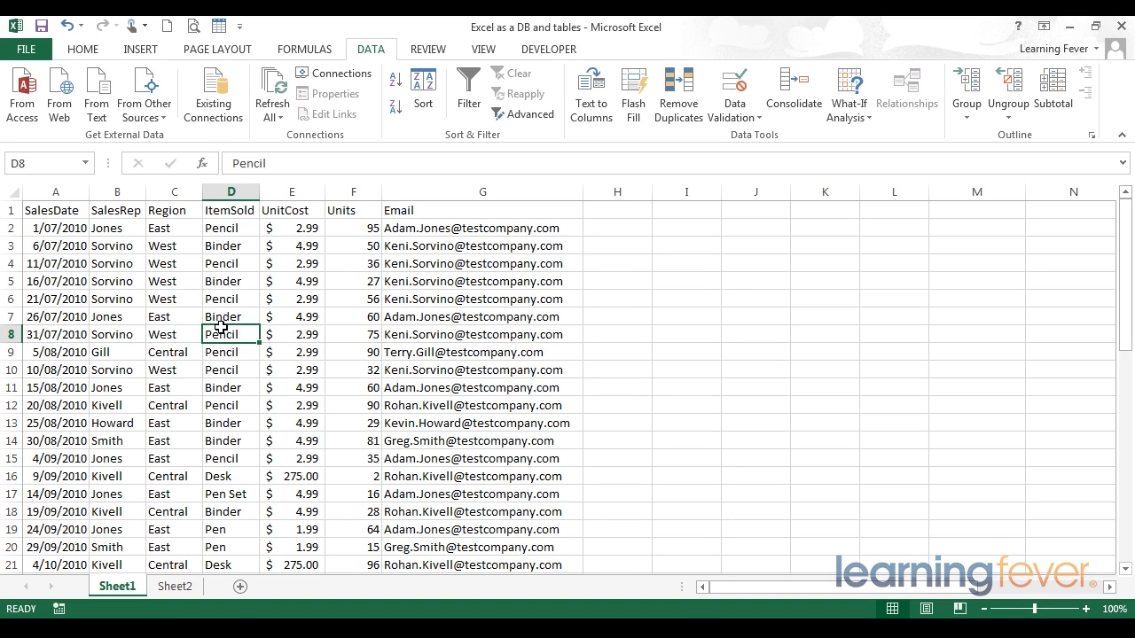
pyautogui.click(49, 209)
pyautogui.click(122, 210)
pyautogui.click(162, 210)
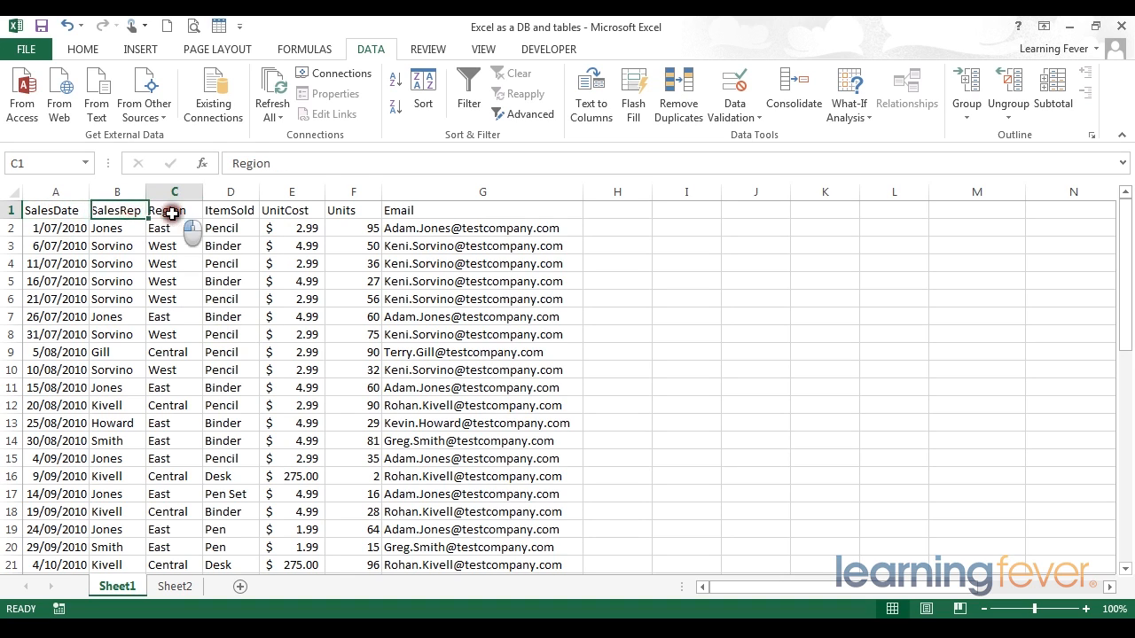
pyautogui.click(227, 213)
pyautogui.click(305, 212)
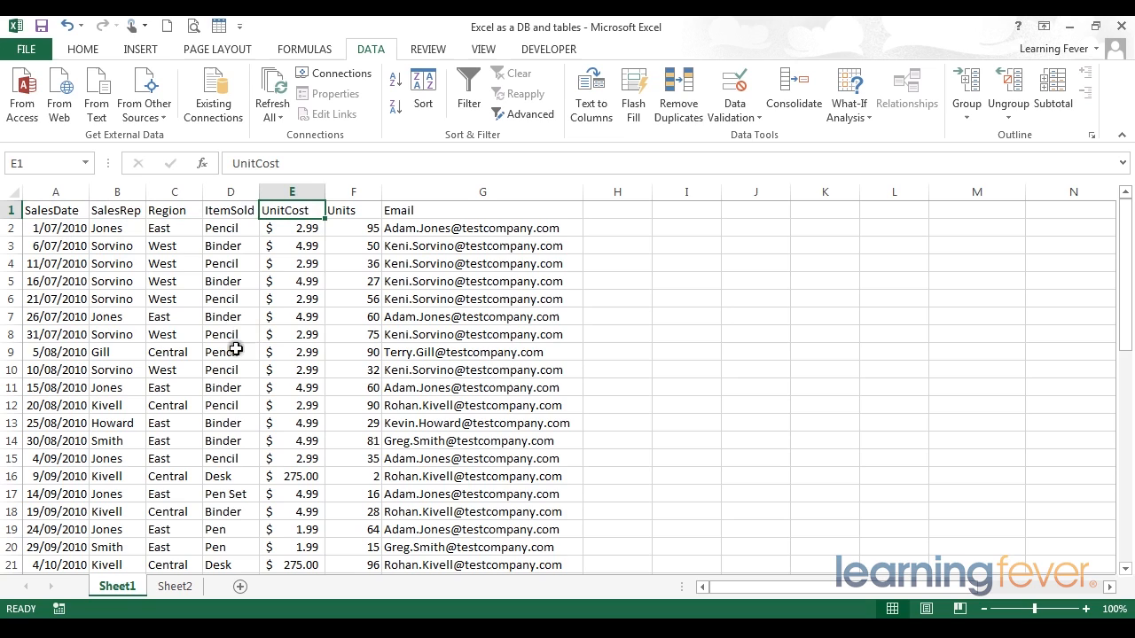
pyautogui.click(228, 209)
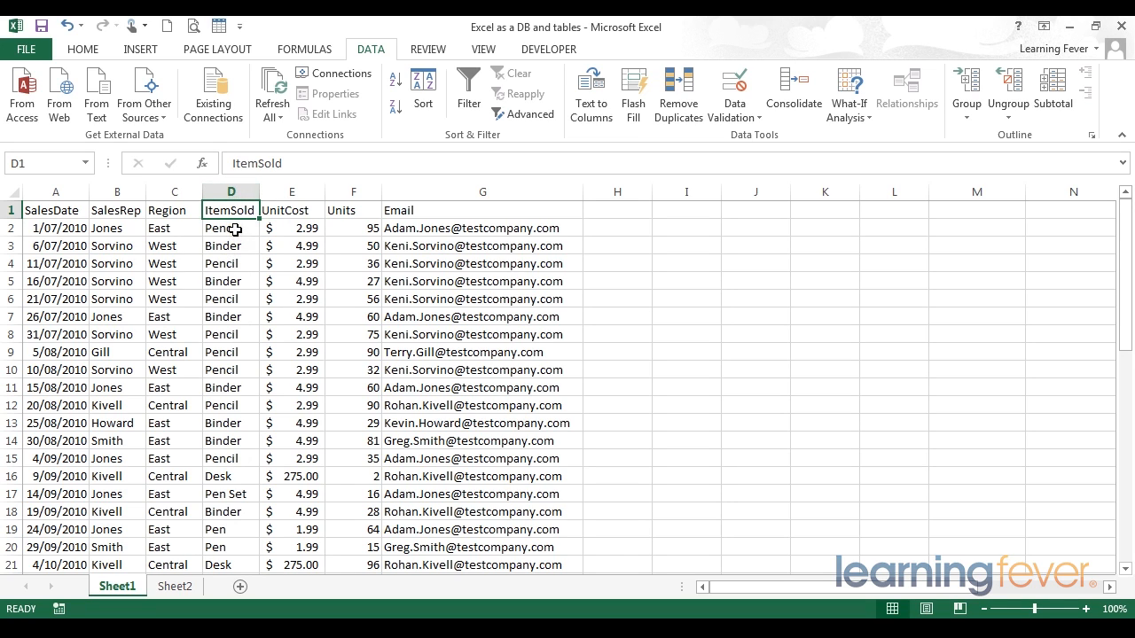
pyautogui.moveTo(234, 229); pyautogui.dragTo(230, 282)
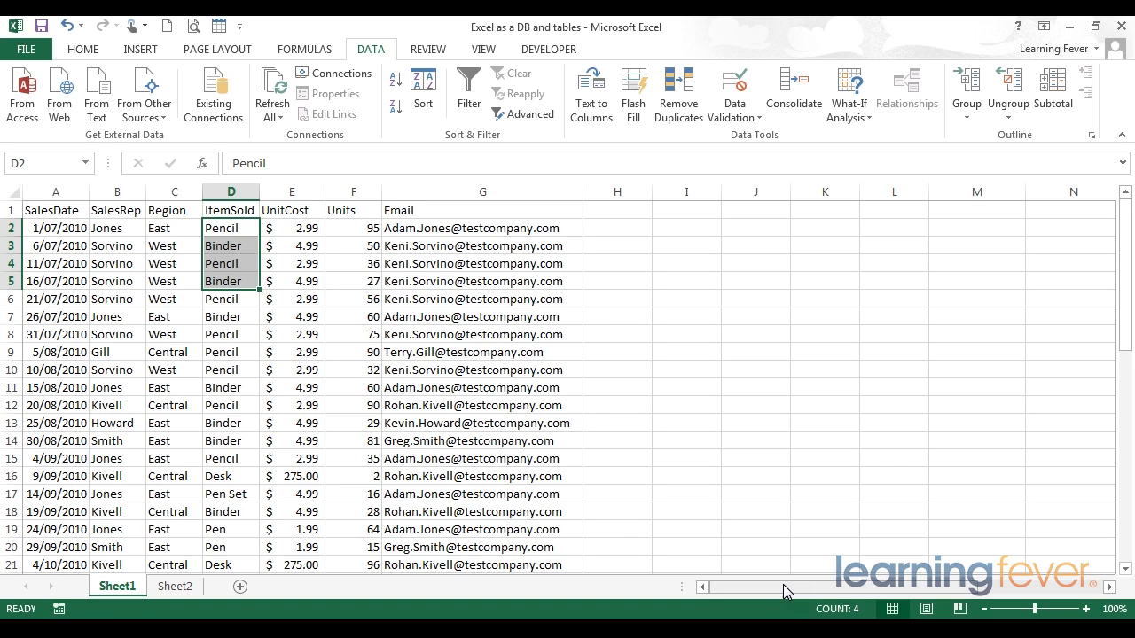
# Step: Review the full header row from SalesDate to Email and the records further down the sheet
pyautogui.moveTo(523, 210); pyautogui.dragTo(68, 203)
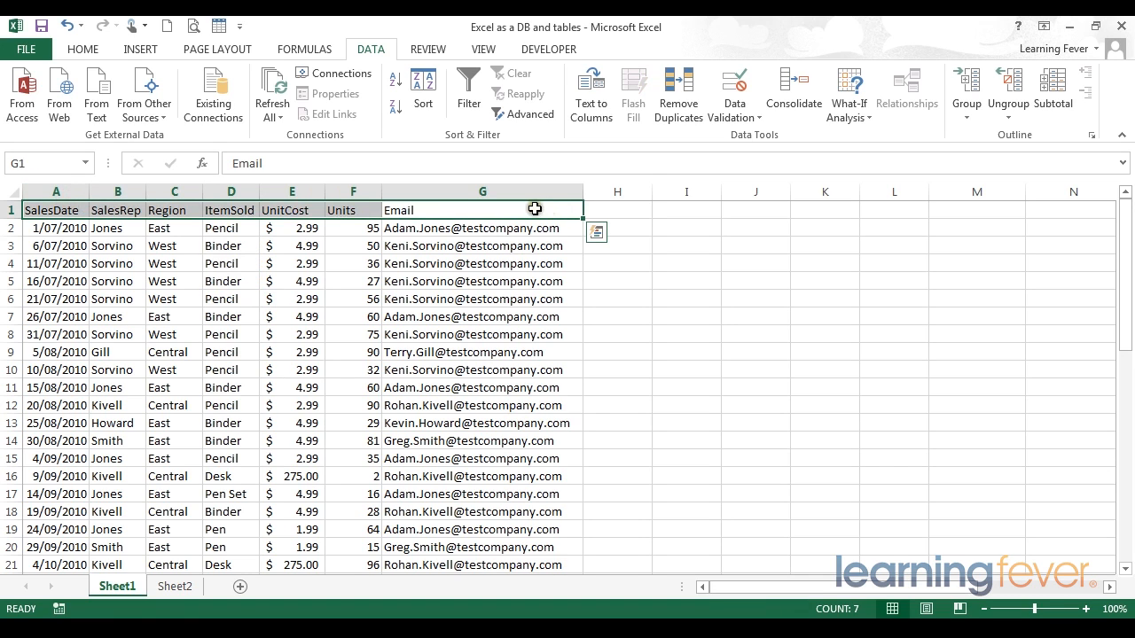
pyautogui.click(533, 209)
pyautogui.moveTo(533, 210); pyautogui.dragTo(56, 210)
pyautogui.click(113, 301)
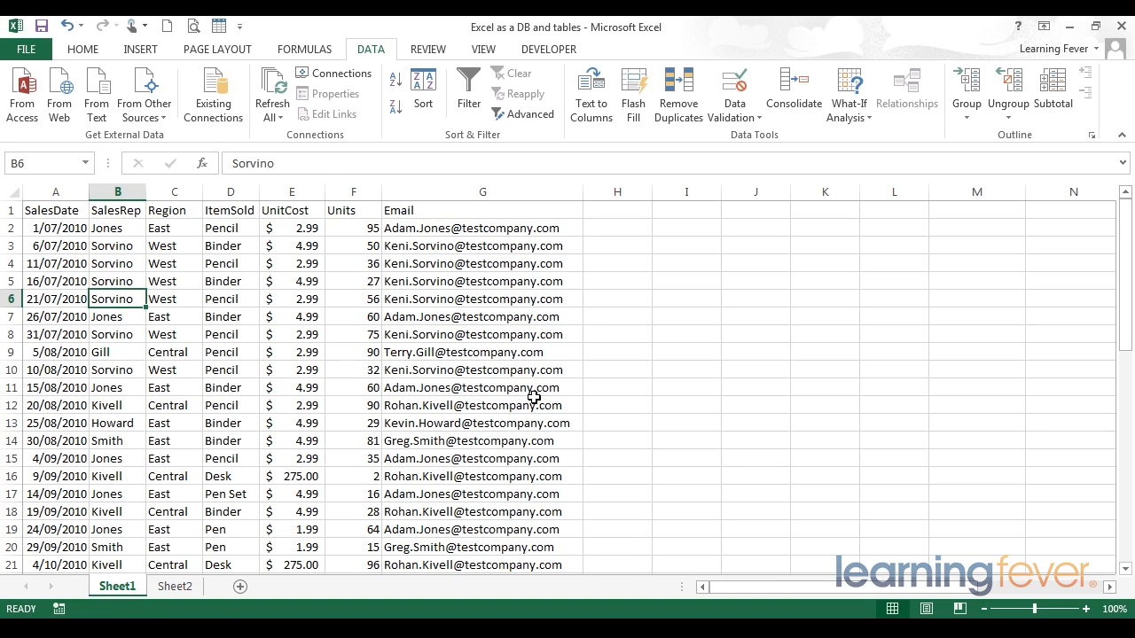
pyautogui.click(276, 211)
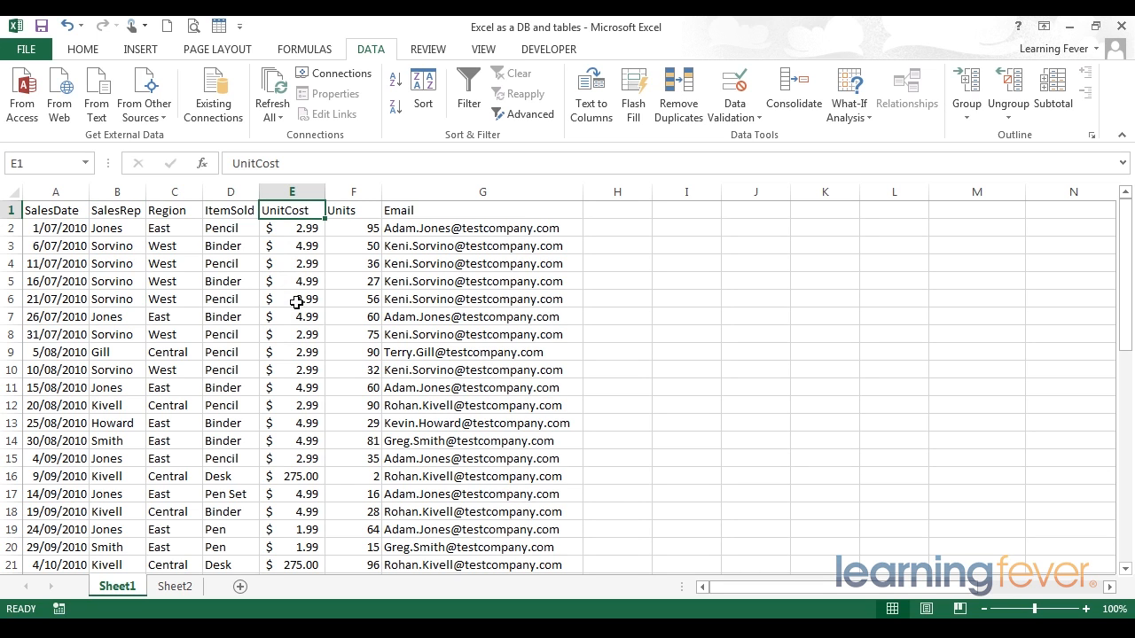
pyautogui.scroll(-9, 296, 302)
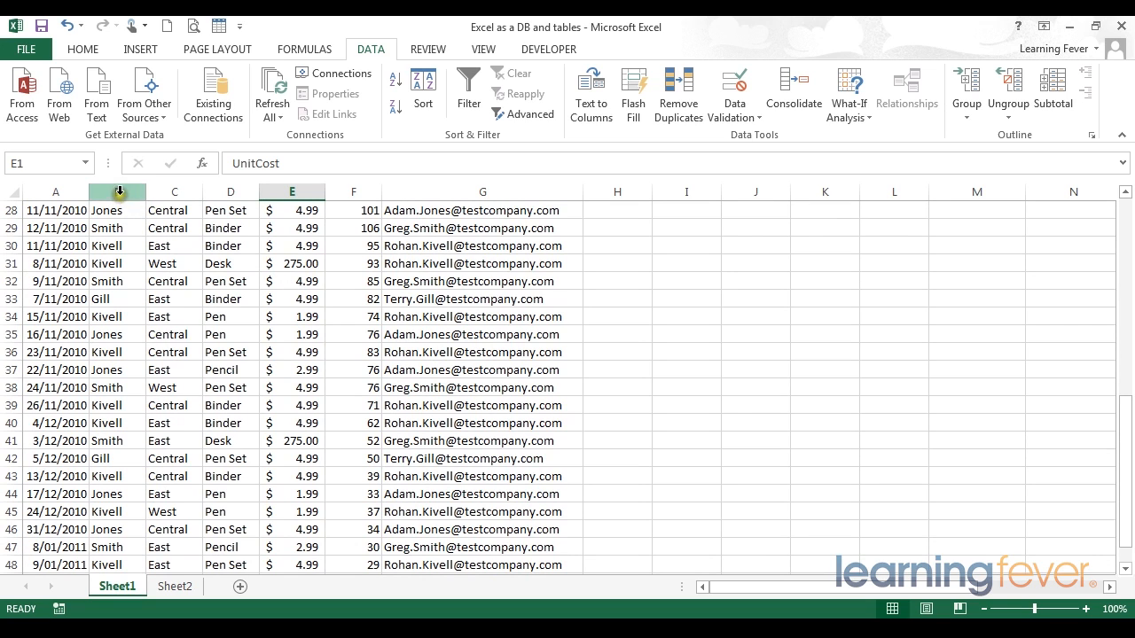
pyautogui.scroll(9, 120, 312)
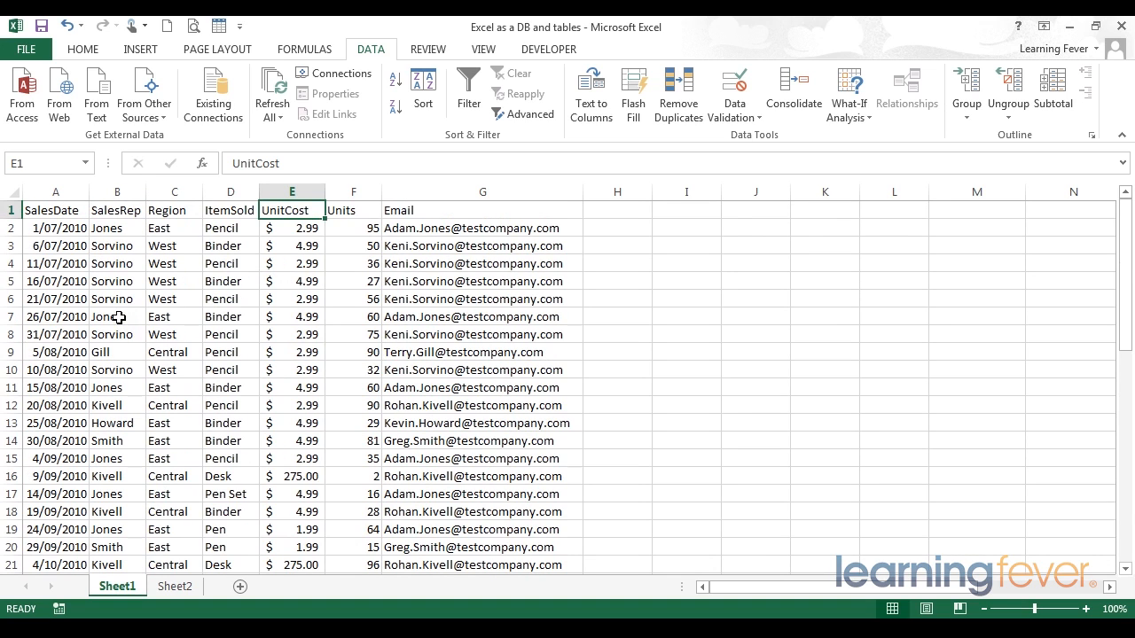
# Step: Freeze the top row of Sheet1 and check the headings against the lower records
pyautogui.click(483, 49)
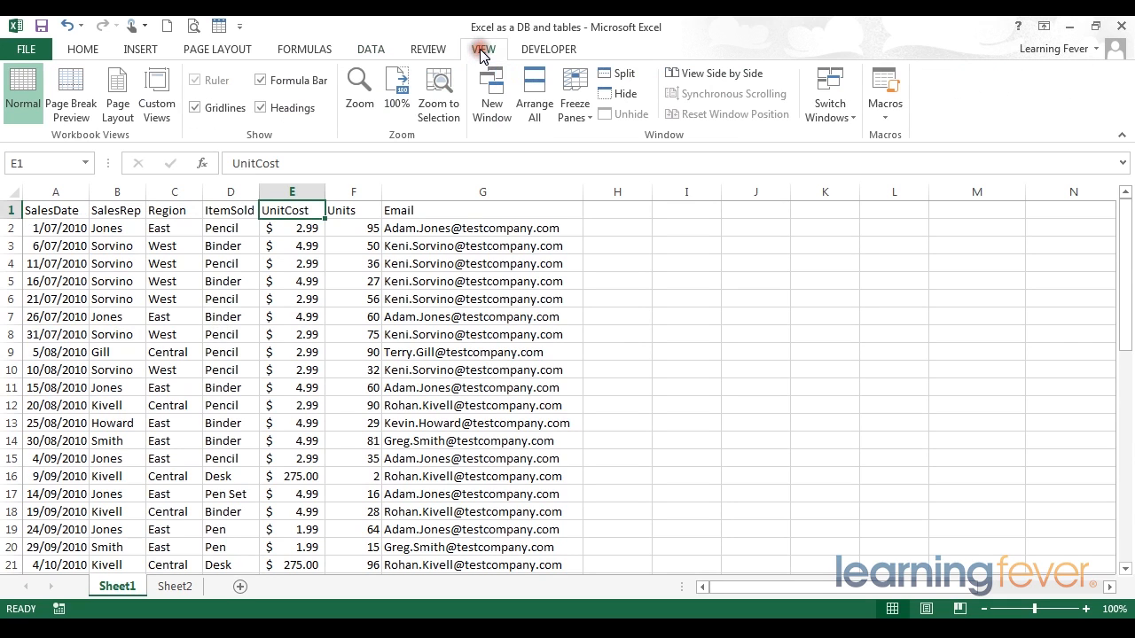
pyautogui.click(572, 88)
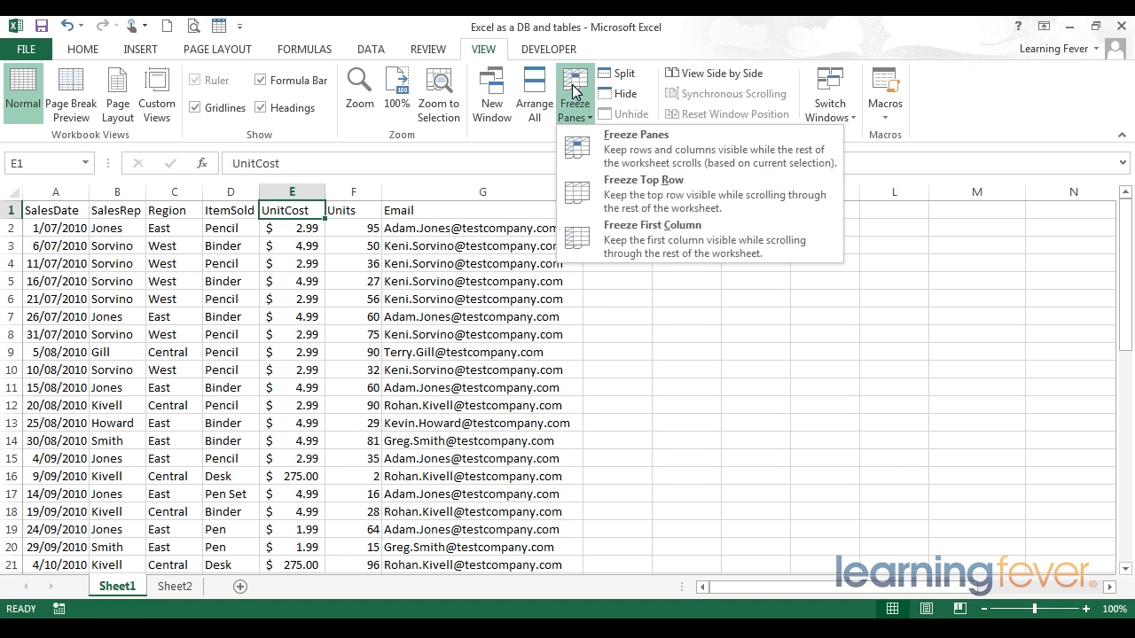
pyautogui.click(616, 190)
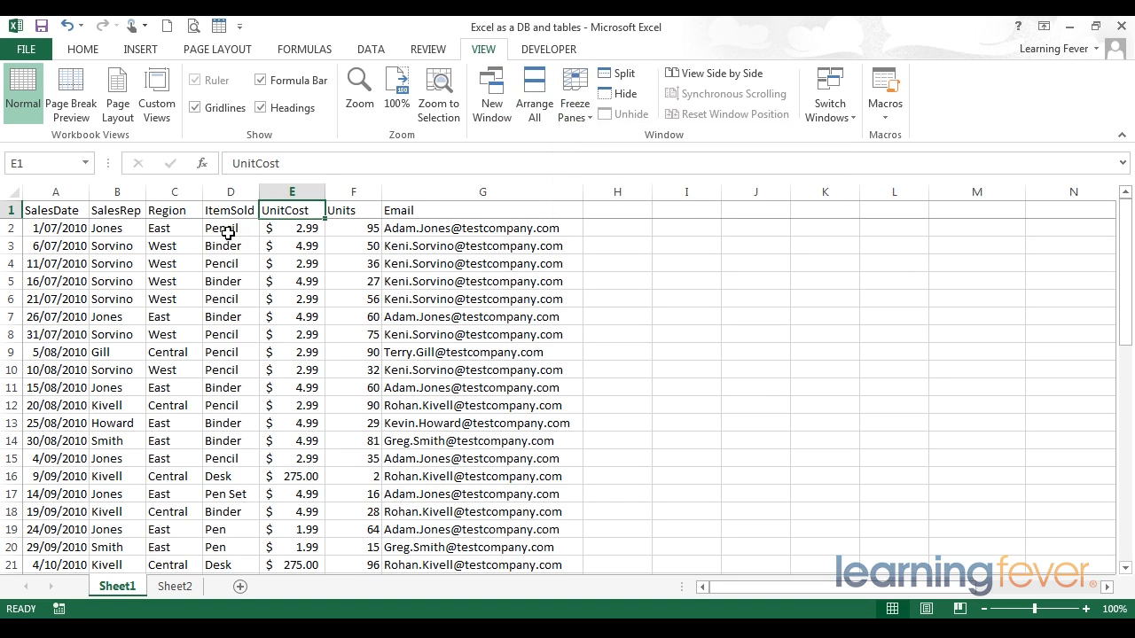
pyautogui.scroll(-9, 228, 232)
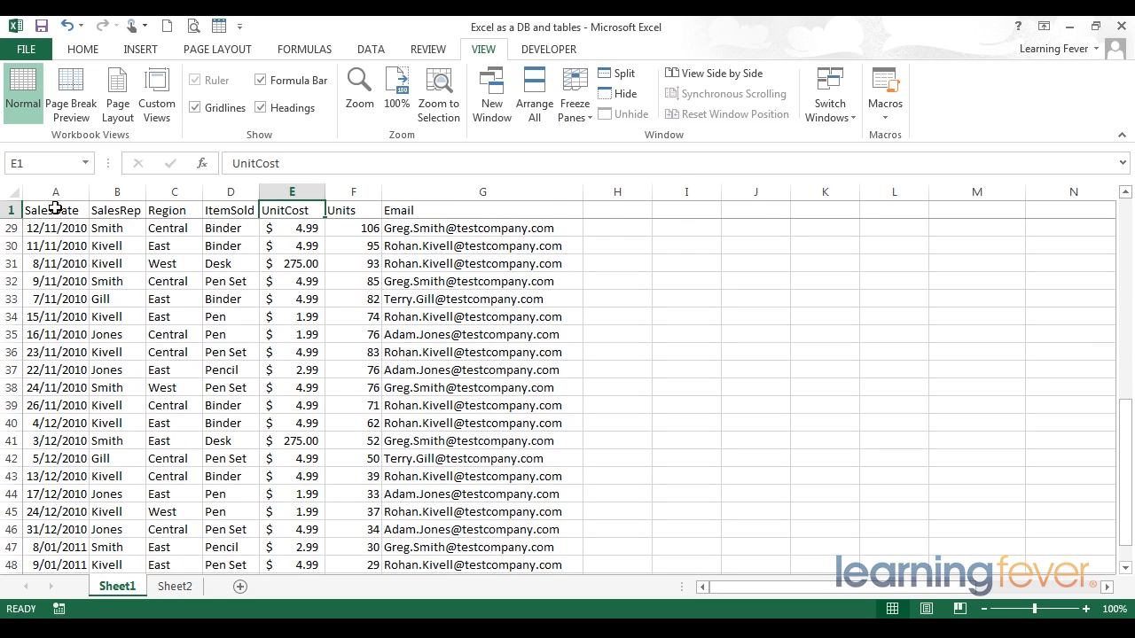
# Step: Unfreeze the top row and freeze the first column of Sheet1 instead
pyautogui.click(575, 97)
pyautogui.click(582, 151)
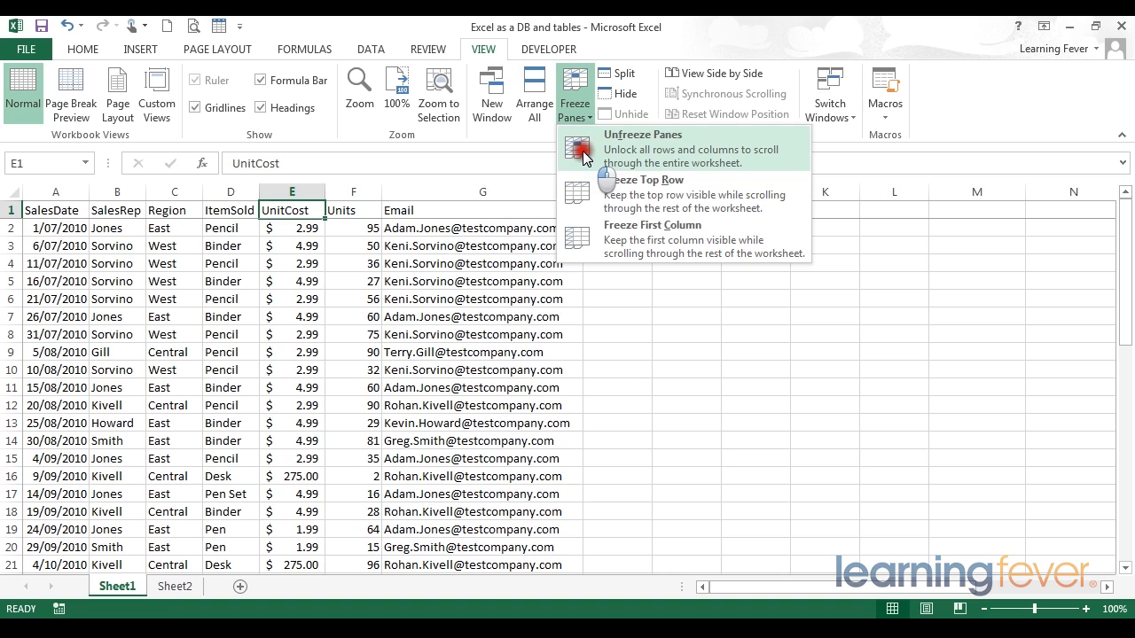
pyautogui.click(571, 86)
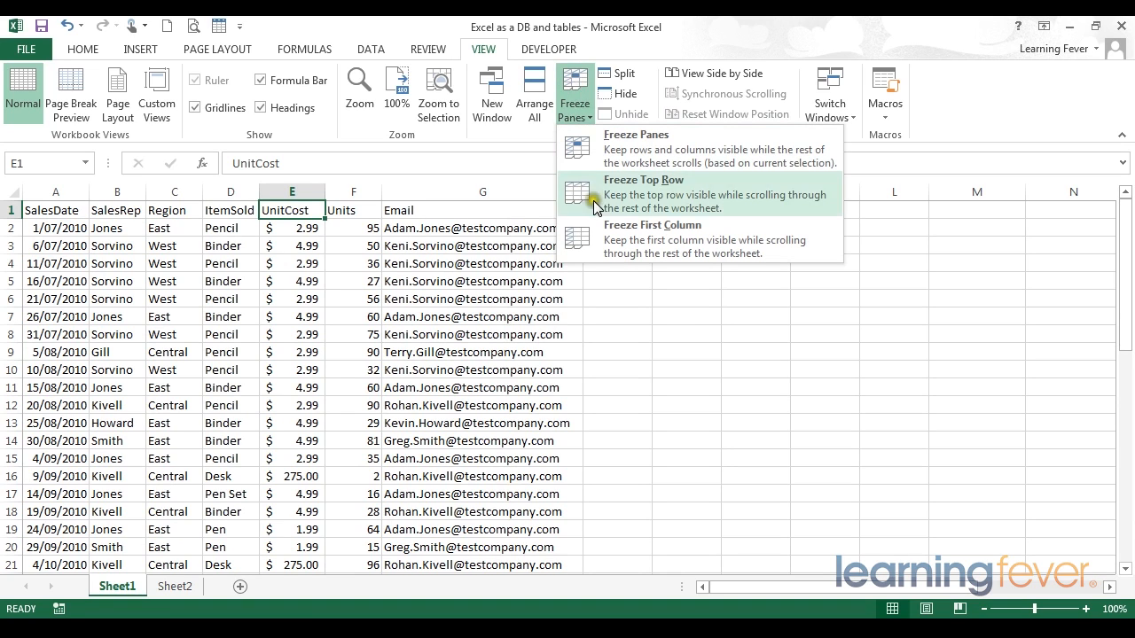
pyautogui.click(596, 234)
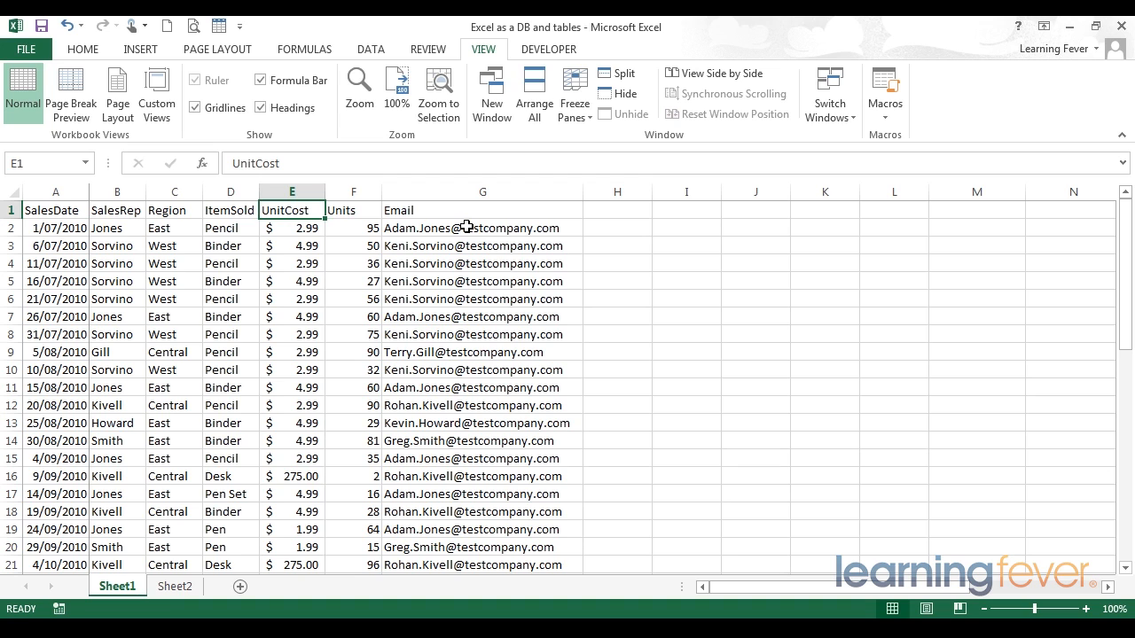
pyautogui.moveTo(760, 587)
pyautogui.mouseDown()
pyautogui.moveTo(871, 576)
pyautogui.moveTo(773, 576)
pyautogui.mouseUp()
pyautogui.hotkey('ctrl', 'Home')
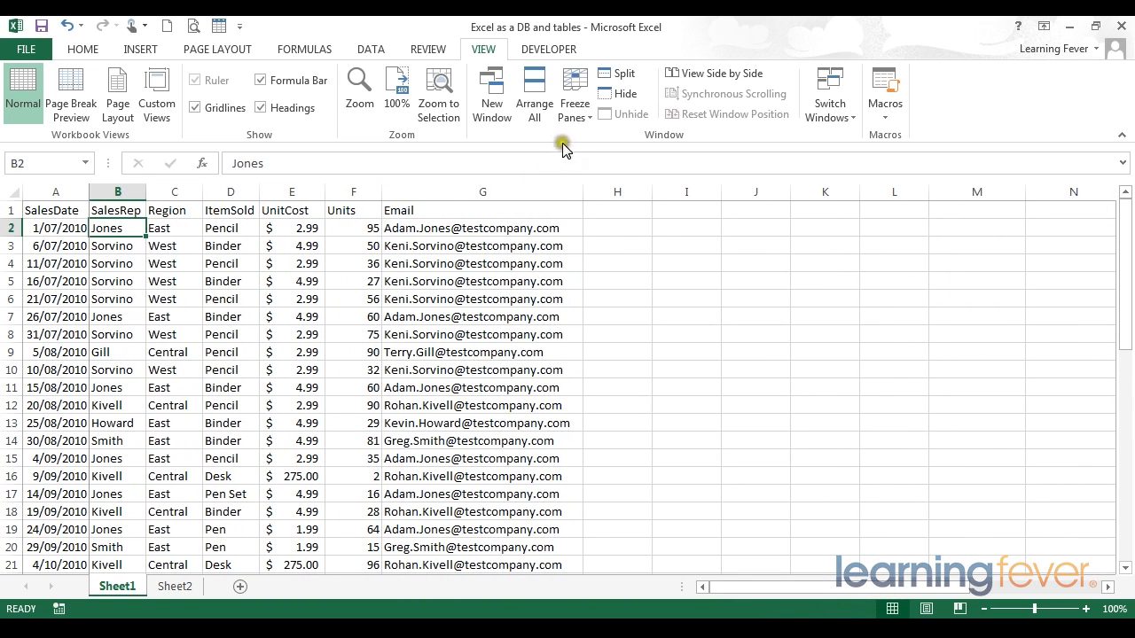
# Step: Unfreeze the first column, then freeze row 1 and column A together at cell B2 and check the result in both directions
pyautogui.click(576, 103)
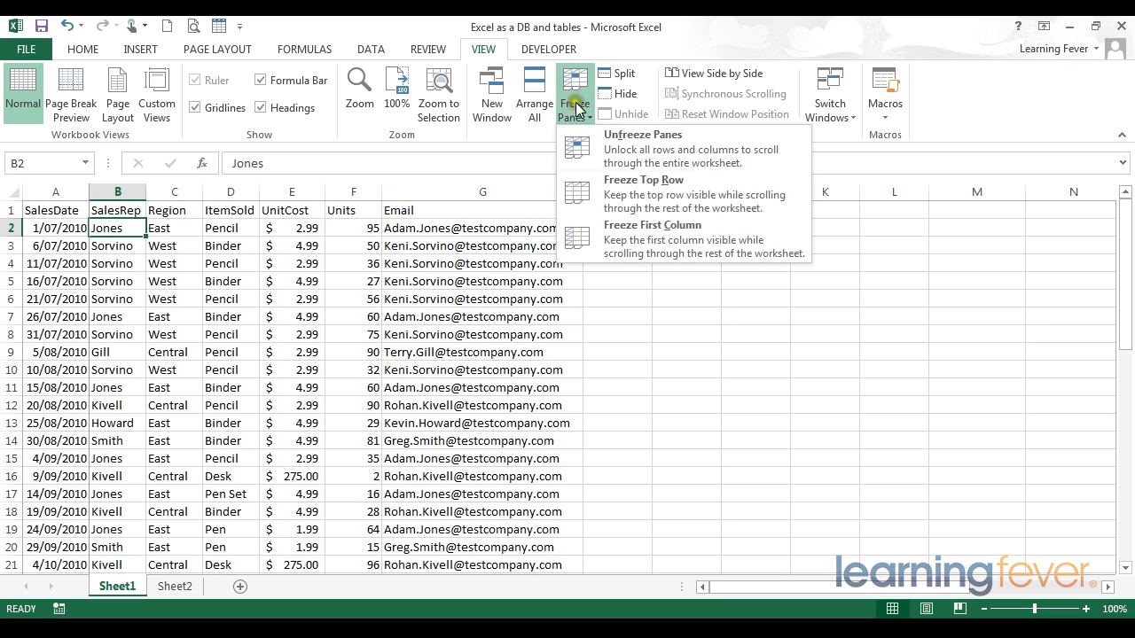
pyautogui.click(575, 151)
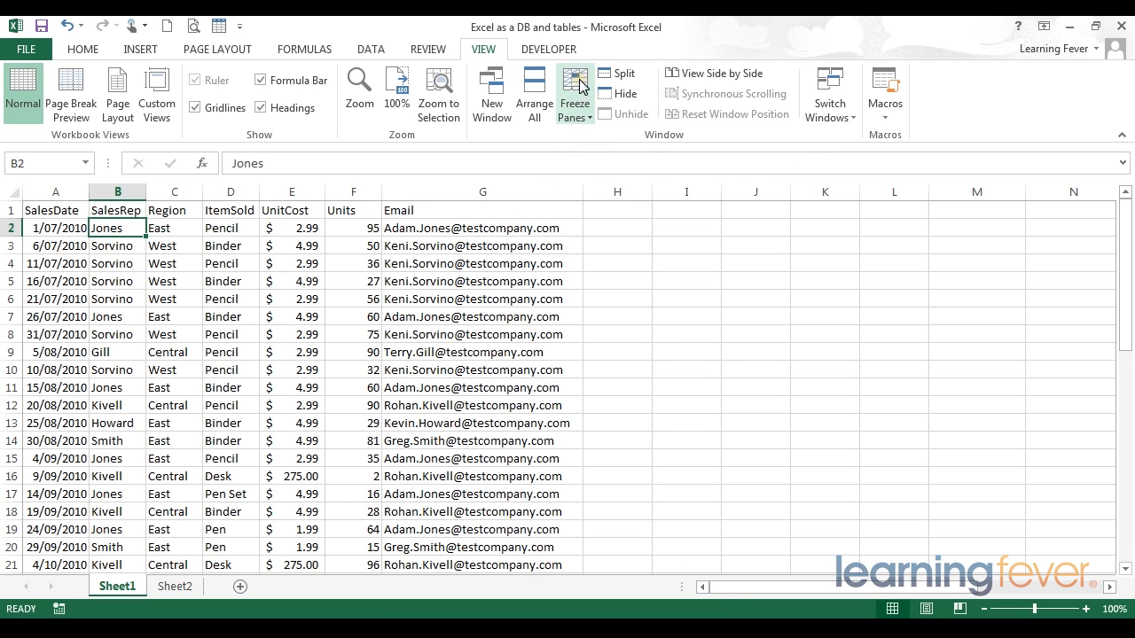
pyautogui.click(581, 85)
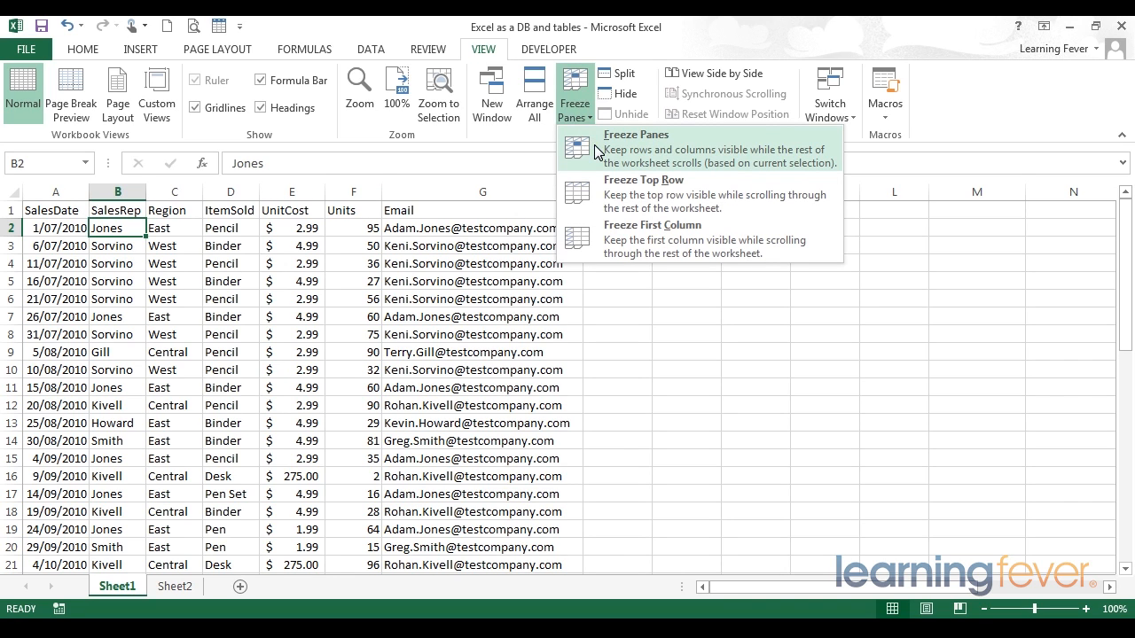
pyautogui.click(578, 150)
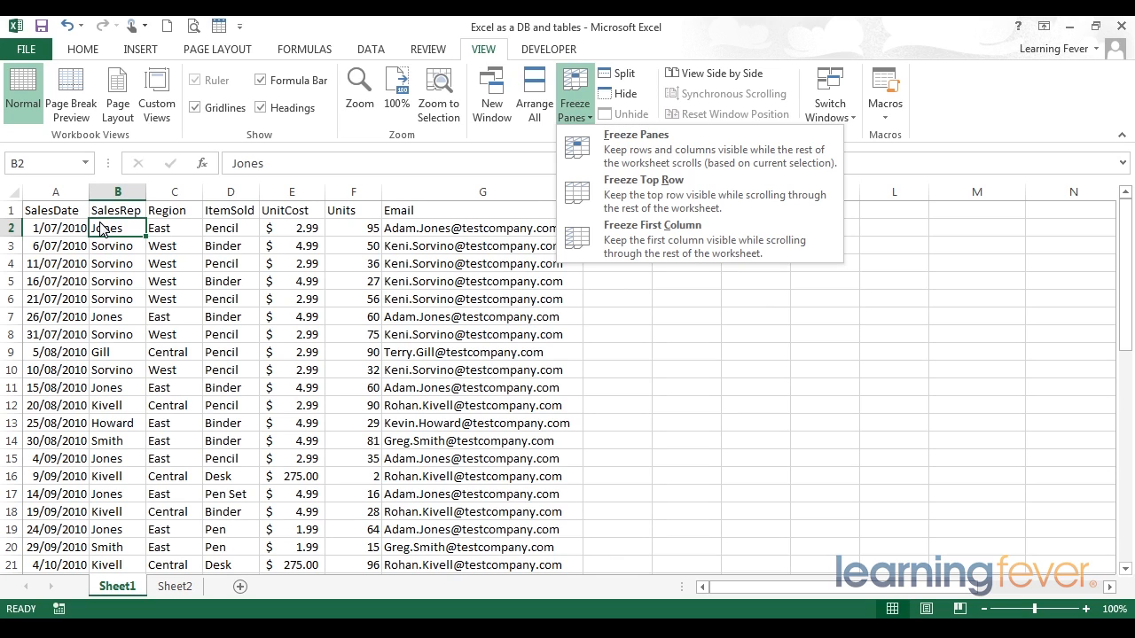
pyautogui.click(614, 154)
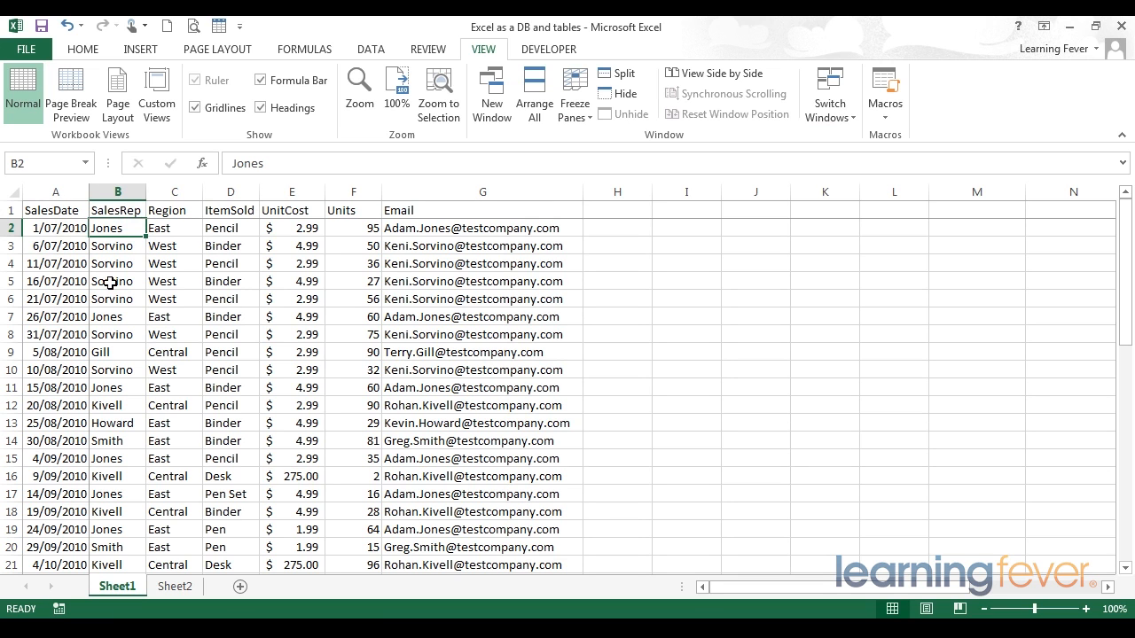
pyautogui.scroll(-9, 109, 282)
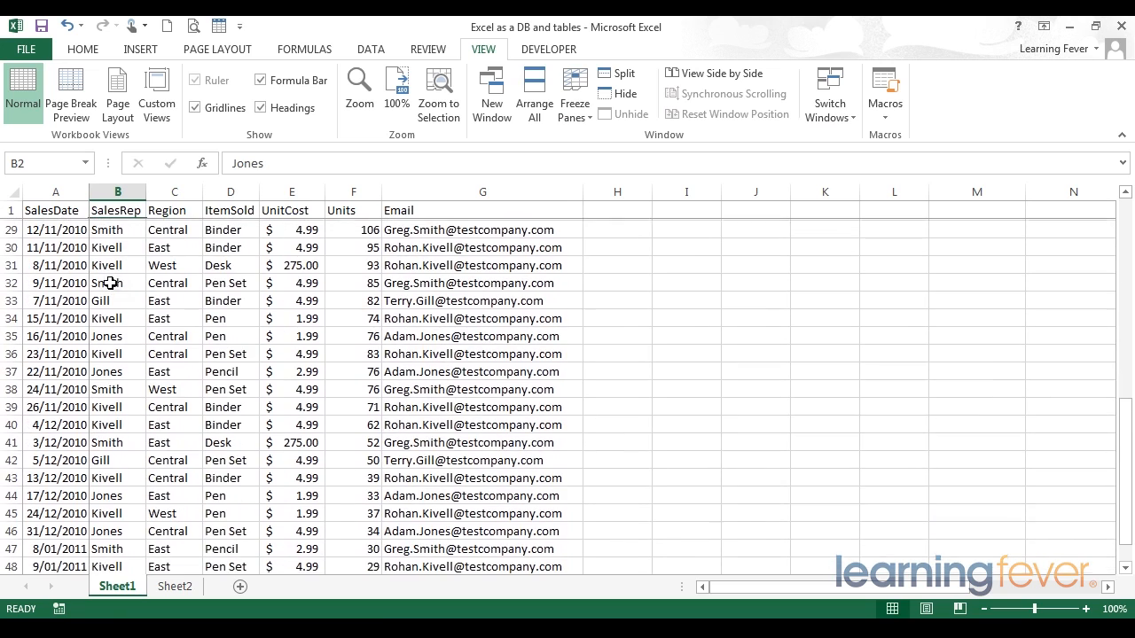
pyautogui.scroll(5, 109, 282)
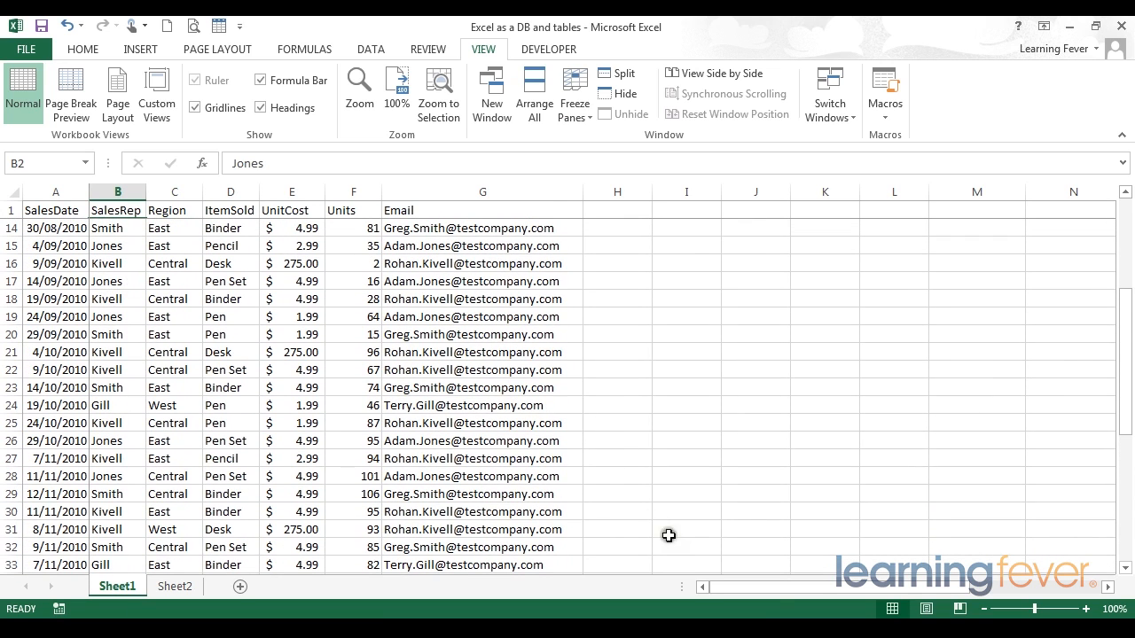
pyautogui.moveTo(768, 583)
pyautogui.mouseDown()
pyautogui.moveTo(857, 578)
pyautogui.moveTo(766, 585)
pyautogui.mouseUp()
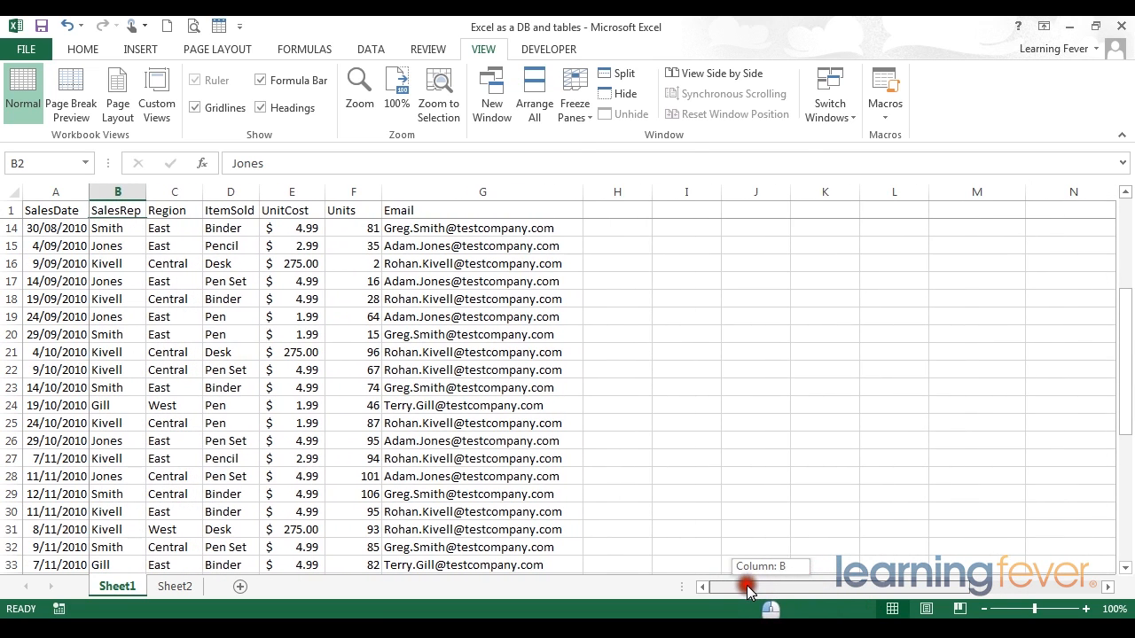
# Step: Replace the current freeze with one at cell D6, locking rows 1–5 and columns A–C, and inspect the locked area
pyautogui.click(118, 228)
pyautogui.click(577, 82)
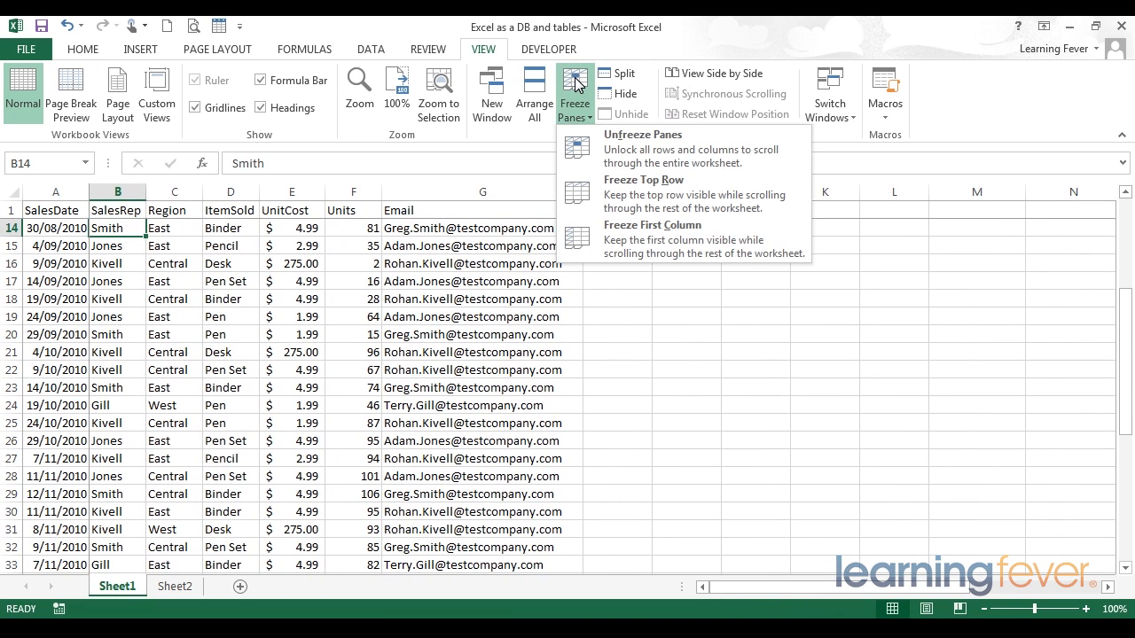
pyautogui.click(582, 156)
pyautogui.click(218, 303)
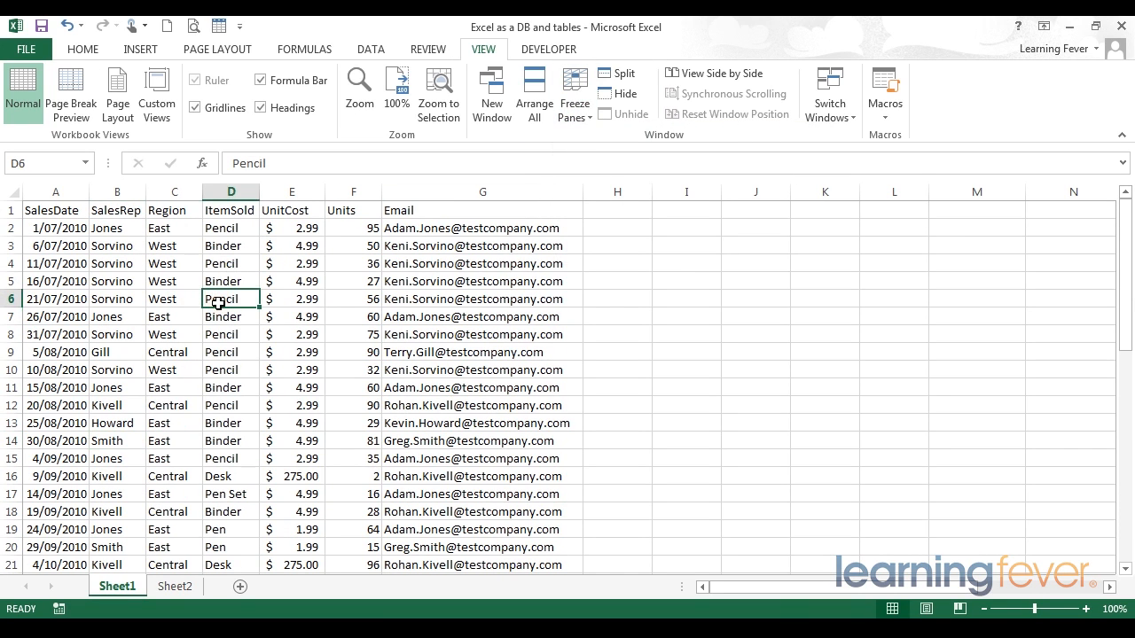
pyautogui.click(576, 105)
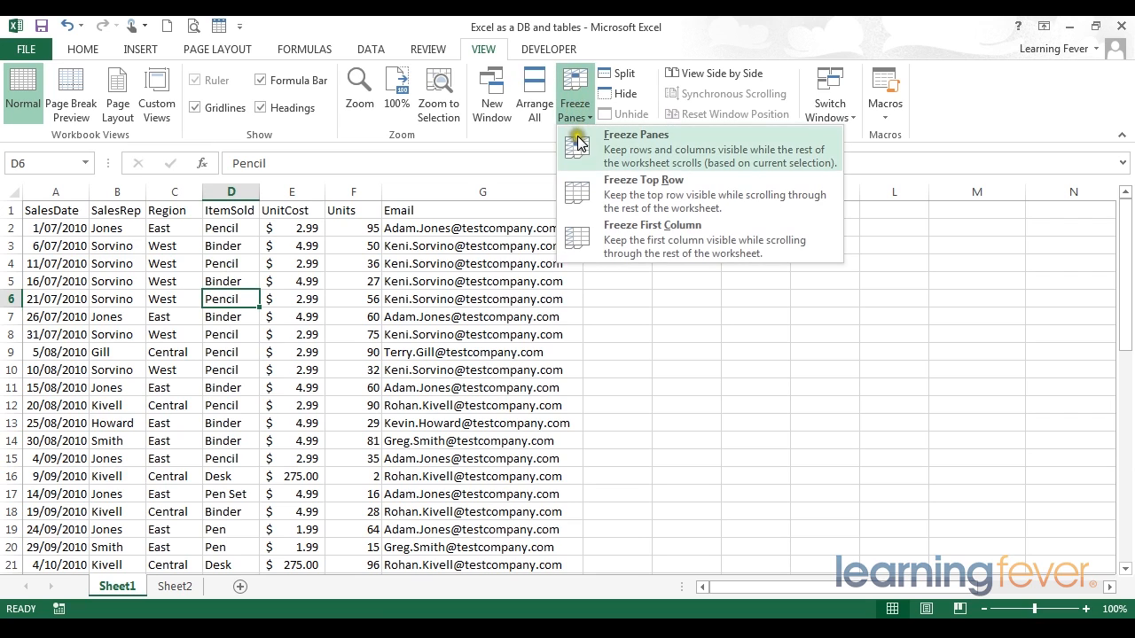
pyautogui.click(578, 142)
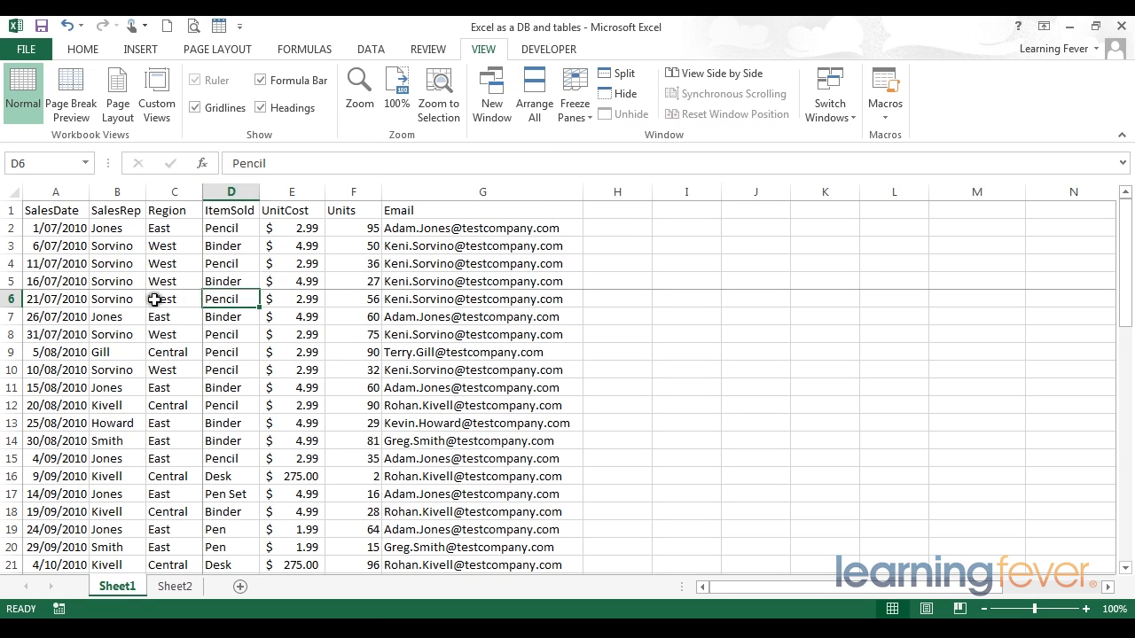
pyautogui.scroll(-5, 268, 305)
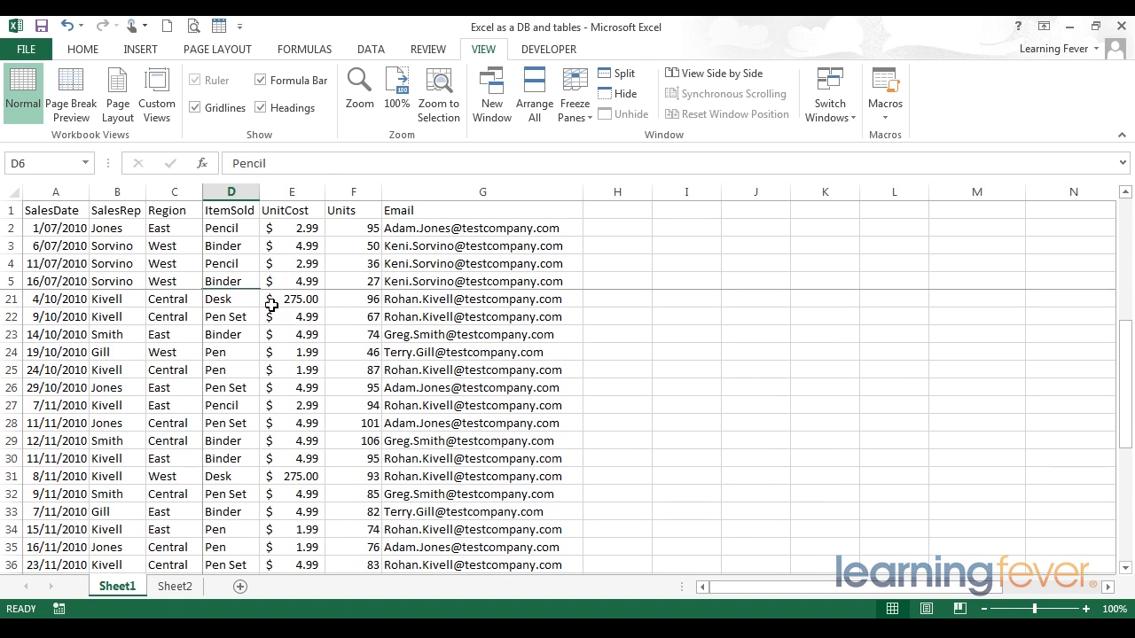
pyautogui.scroll(5, 271, 305)
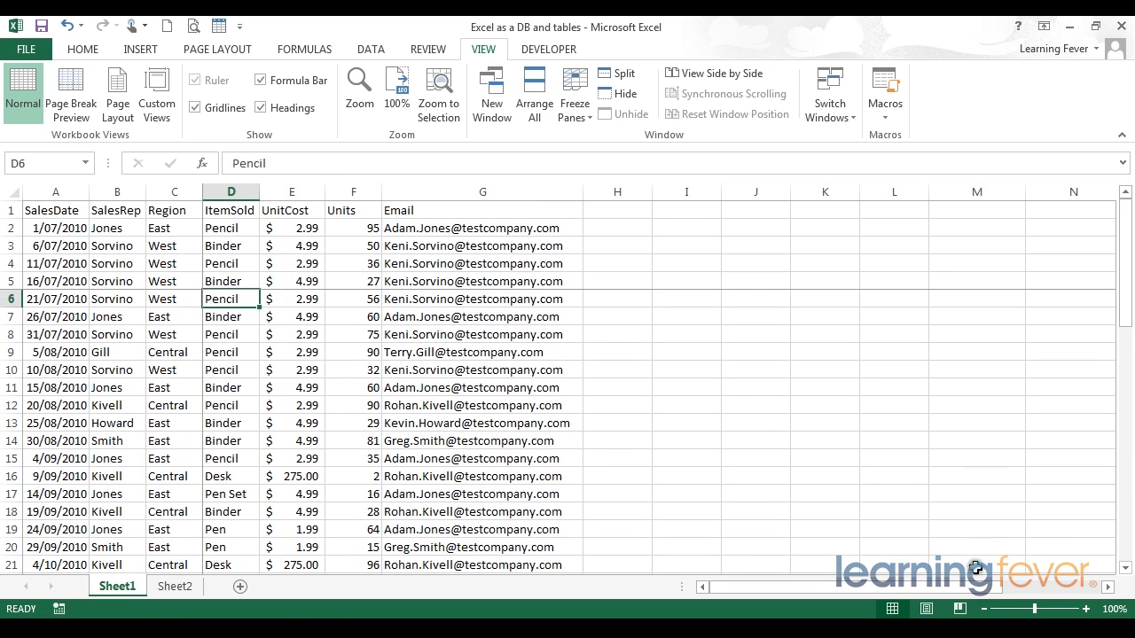
pyautogui.moveTo(895, 588)
pyautogui.mouseDown()
pyautogui.moveTo(939, 589)
pyautogui.moveTo(892, 590)
pyautogui.mouseUp()
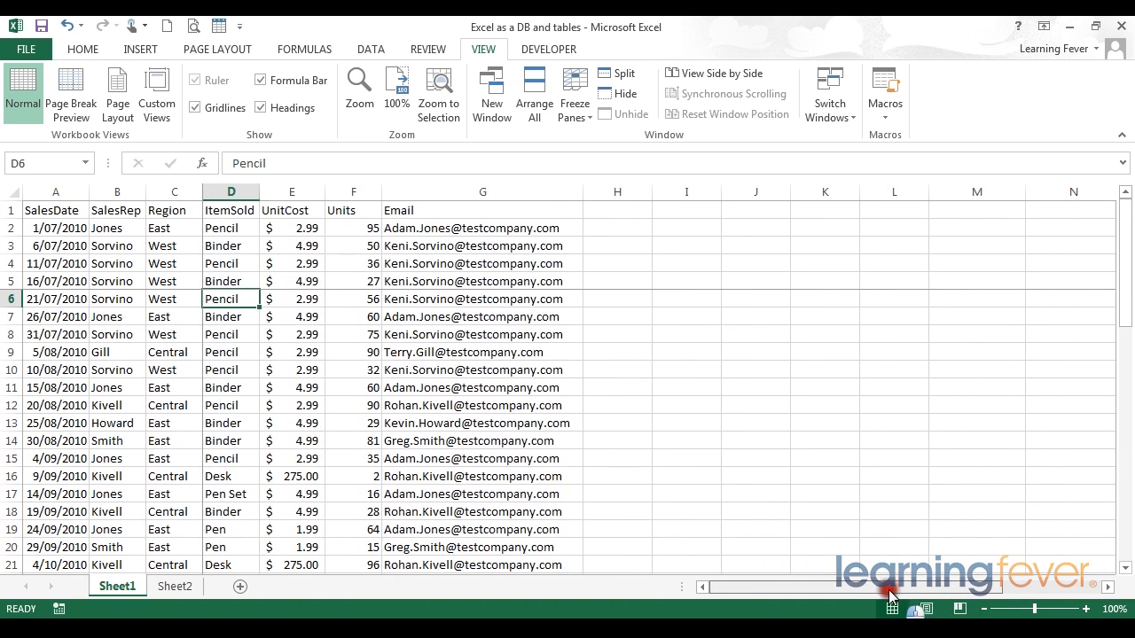
pyautogui.moveTo(256, 226); pyautogui.dragTo(463, 273)
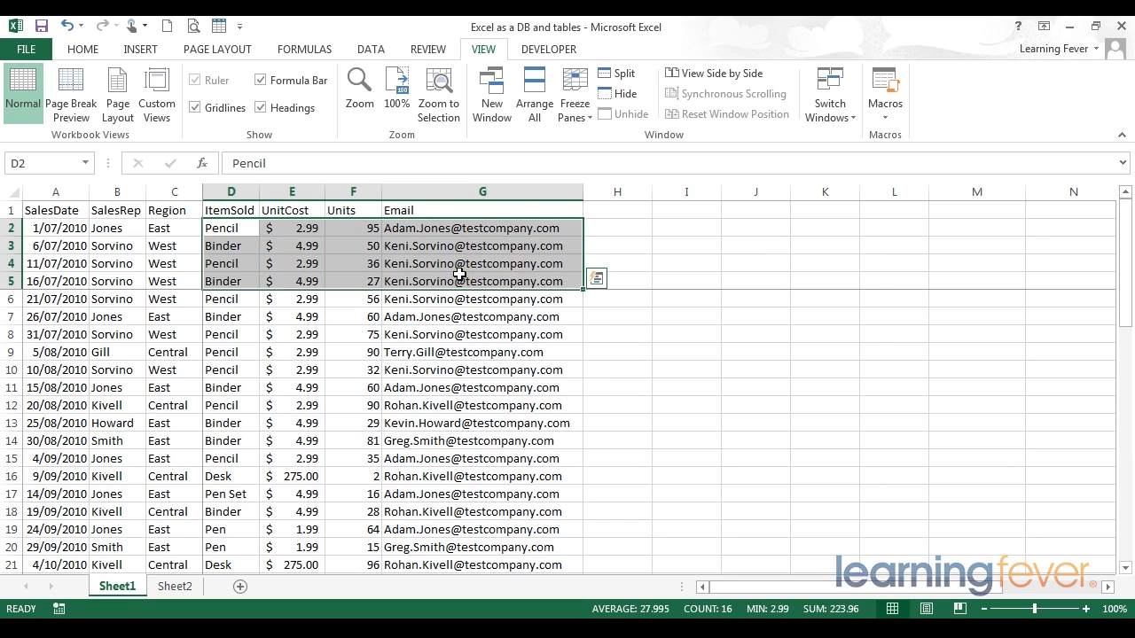
# Step: Remove the current freeze, then freeze row 1 and column A together at cell B2 and check the headings against lower records
pyautogui.click(577, 95)
pyautogui.click(583, 92)
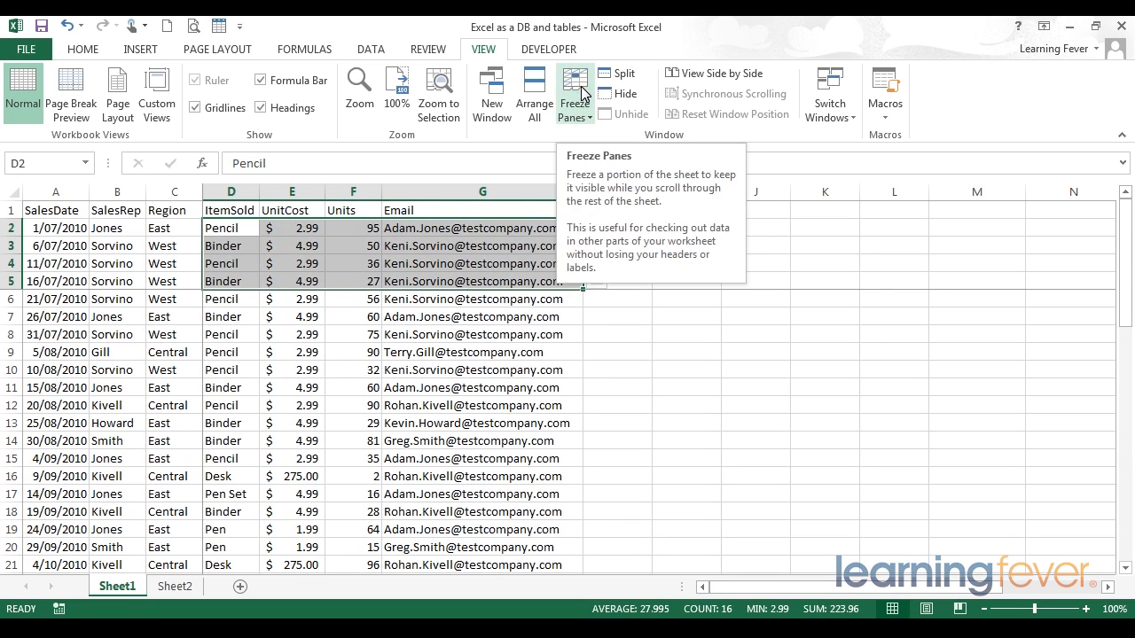
pyautogui.click(583, 92)
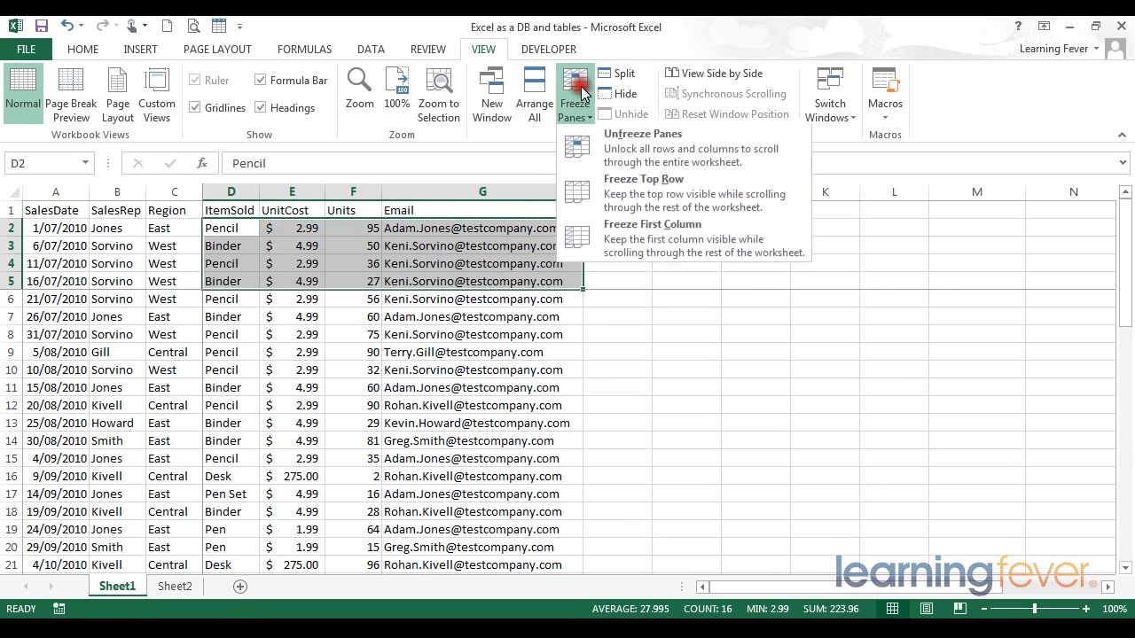
pyautogui.click(620, 152)
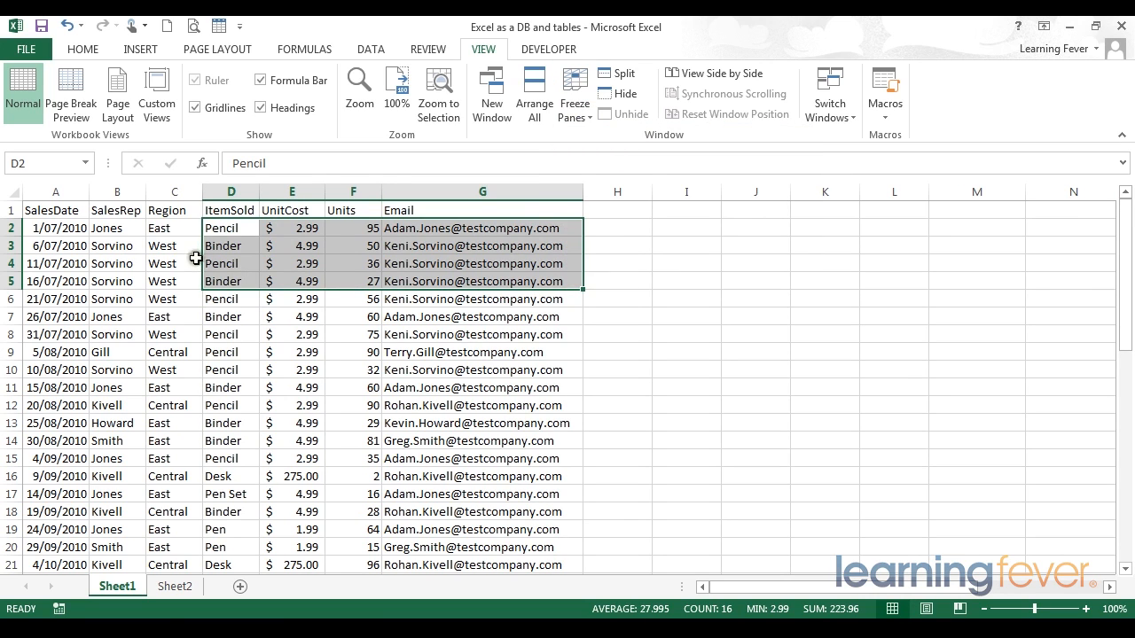
pyautogui.click(119, 229)
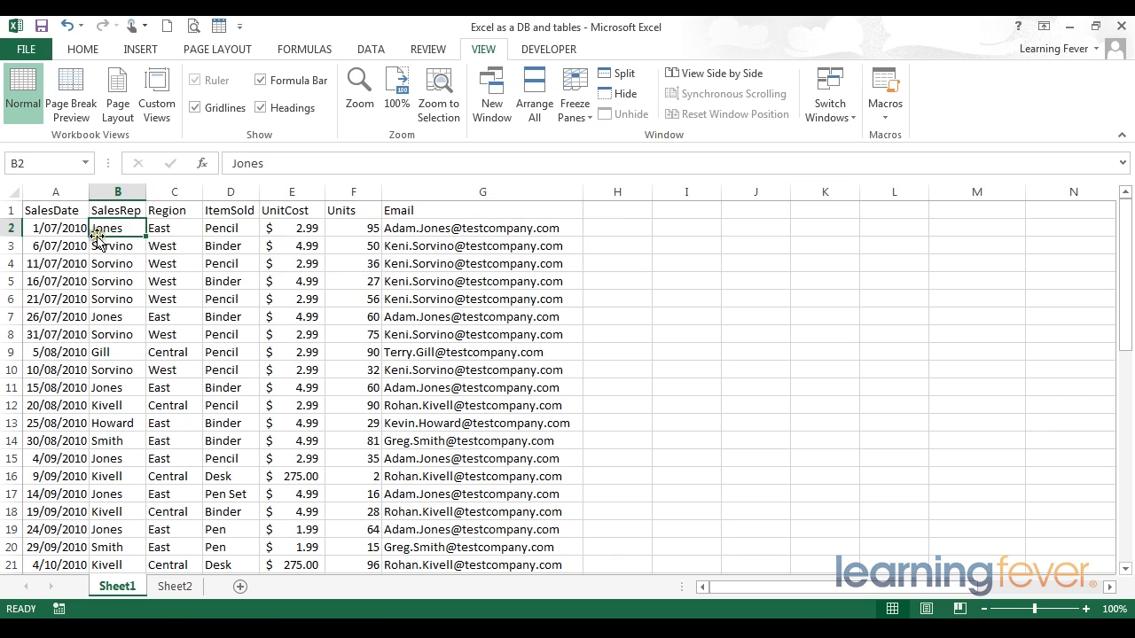
pyautogui.click(567, 113)
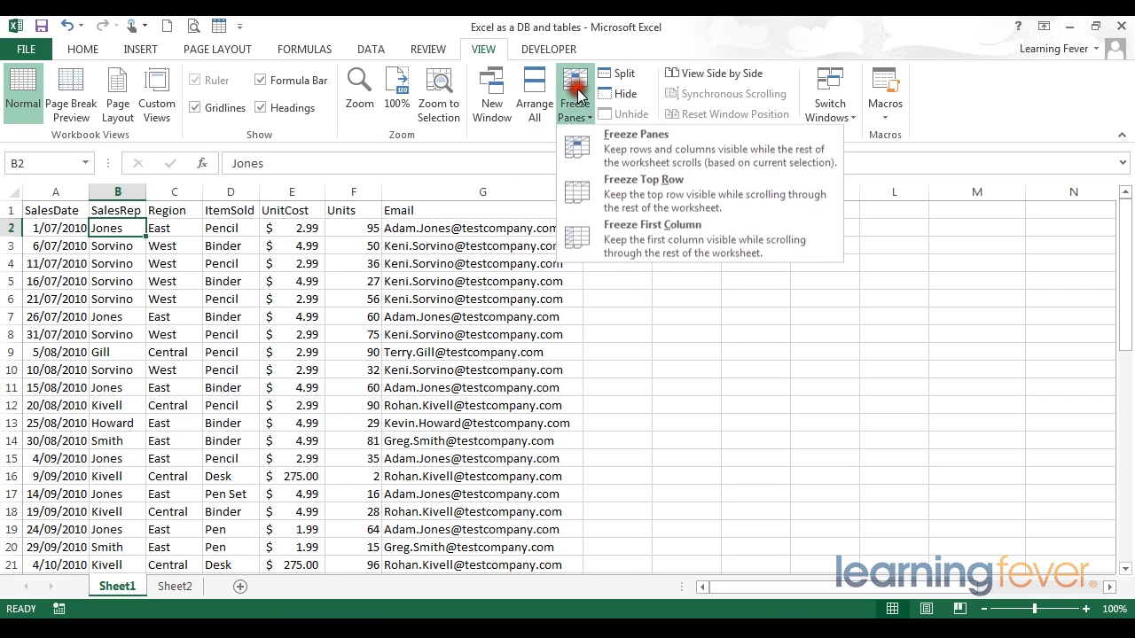
pyautogui.click(621, 157)
pyautogui.scroll(-6, 168, 273)
pyautogui.scroll(6, 186, 310)
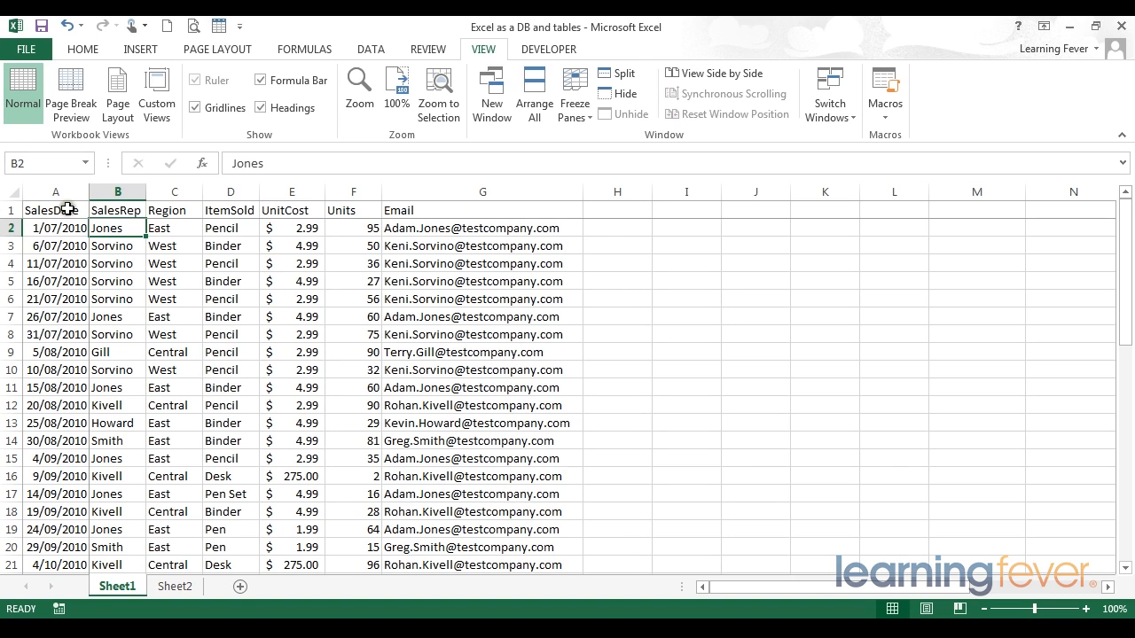
# Step: Sort the sales list by SalesDate from newest to oldest, then re-sort it by SalesRep from A to Z
pyautogui.click(374, 283)
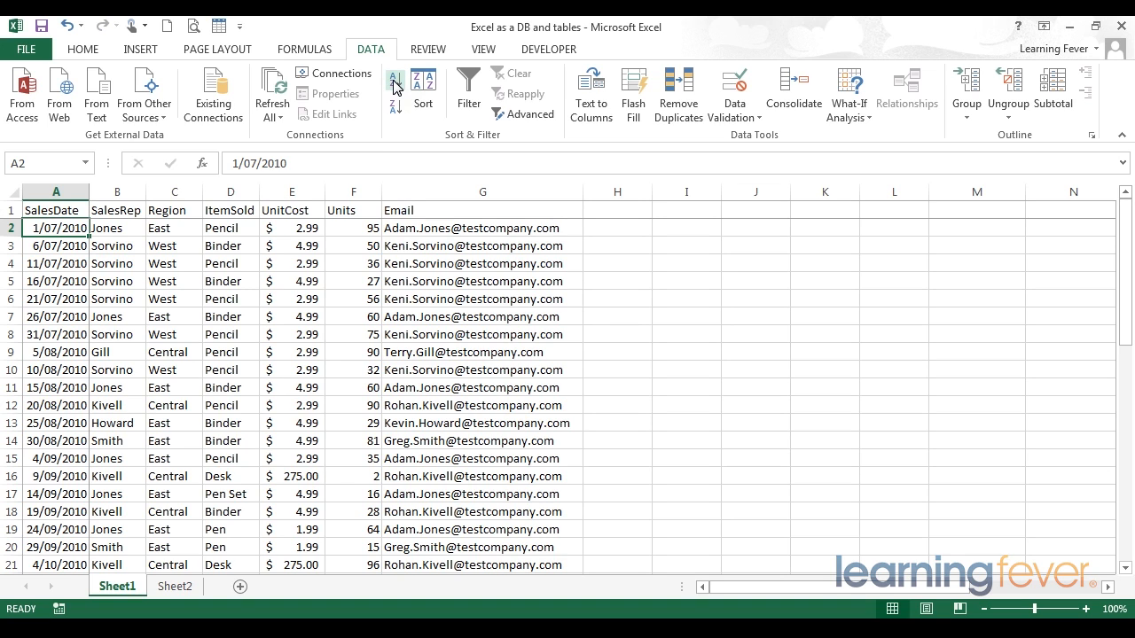
pyautogui.click(396, 107)
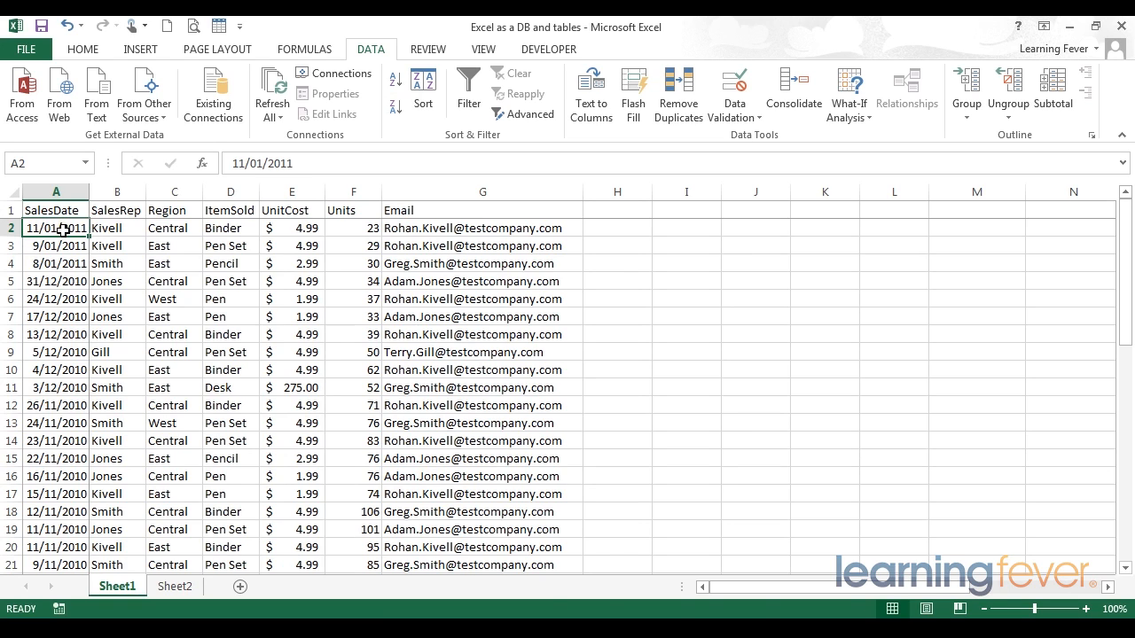
pyautogui.click(119, 242)
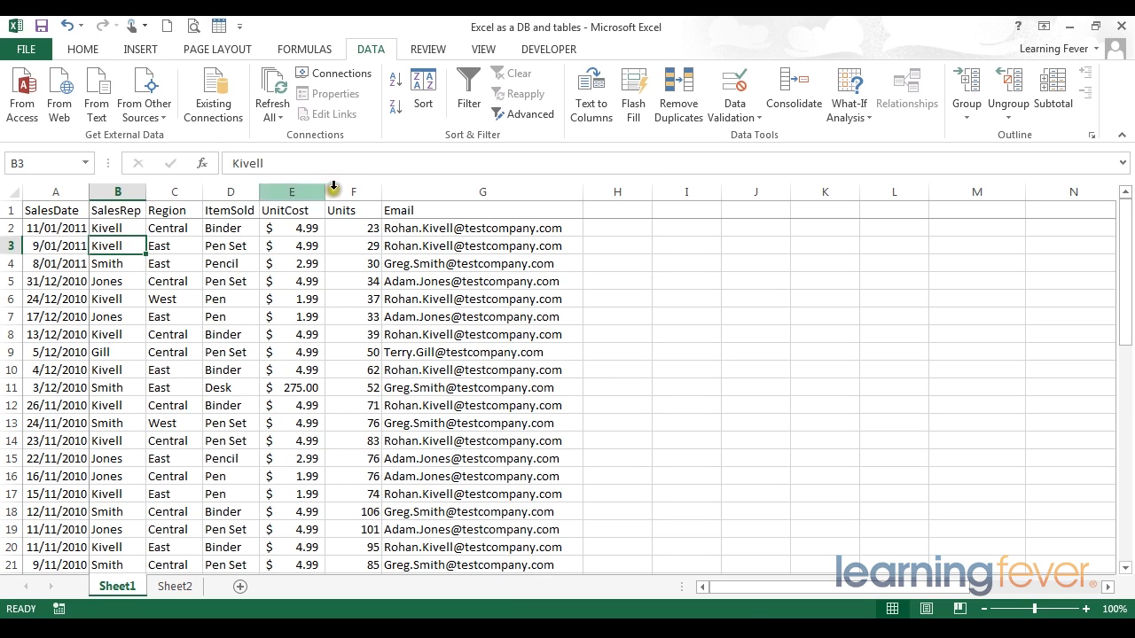
pyautogui.click(392, 83)
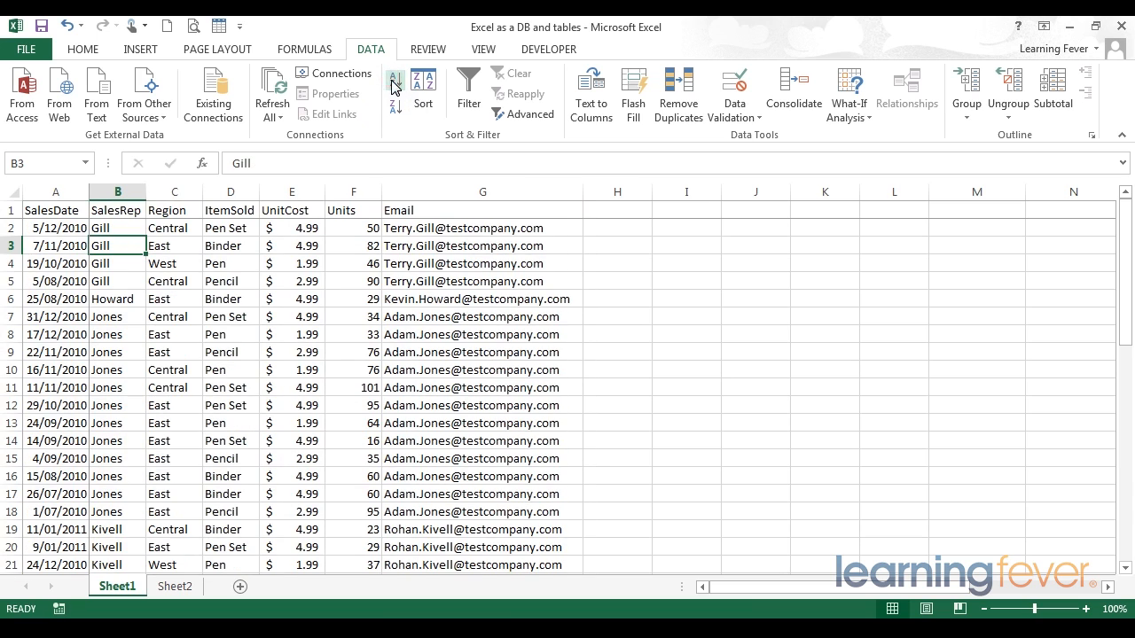
pyautogui.moveTo(102, 228); pyautogui.dragTo(112, 296)
# Step: Apply a two-level sort to the sales list: SalesRep values from A to Z, then Units values from smallest to largest
pyautogui.click(186, 295)
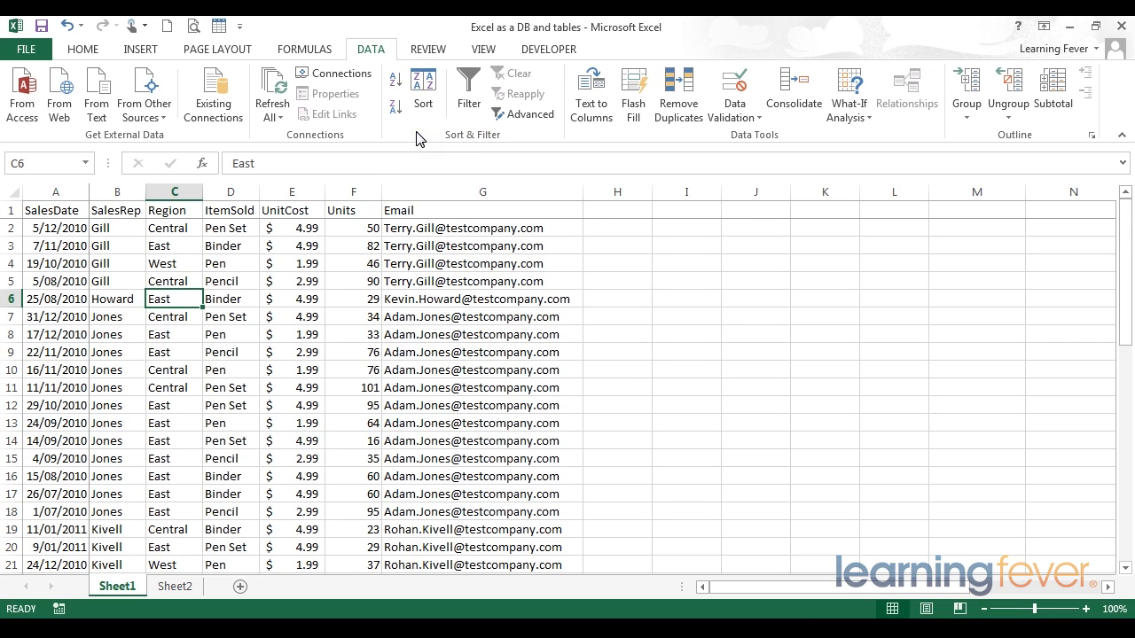
pyautogui.click(423, 88)
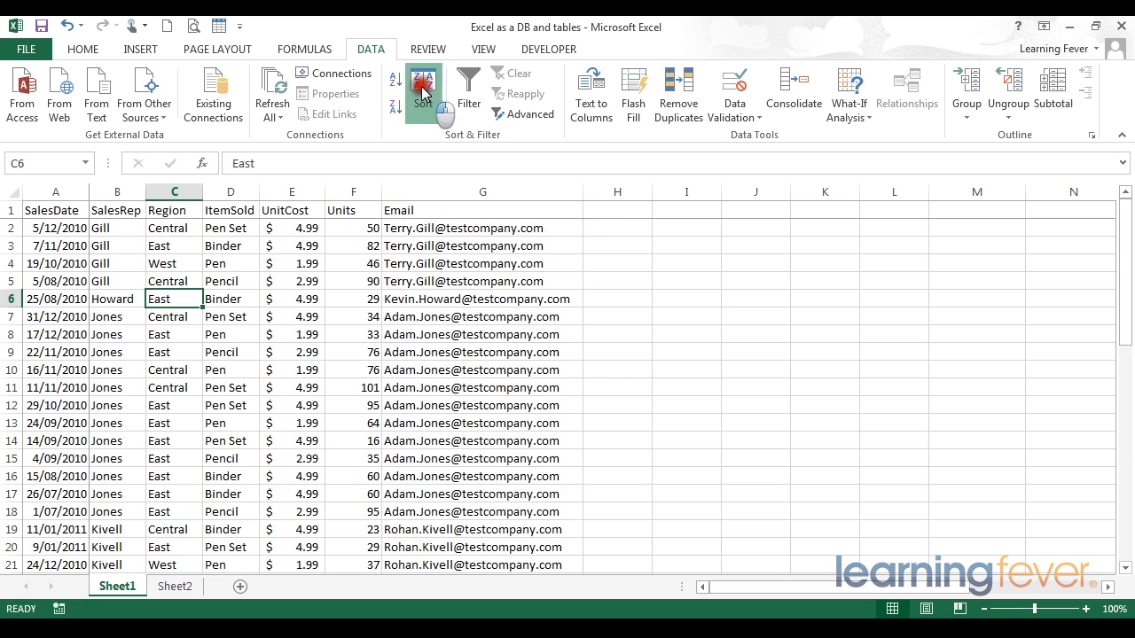
pyautogui.moveTo(438, 217); pyautogui.dragTo(382, 154)
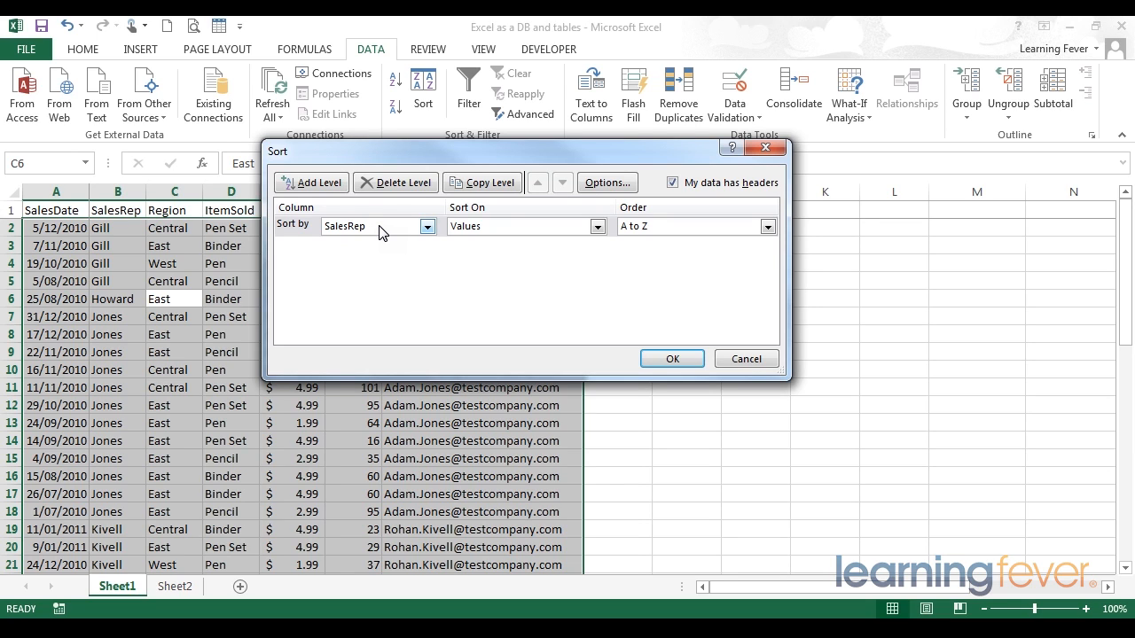
pyautogui.click(302, 192)
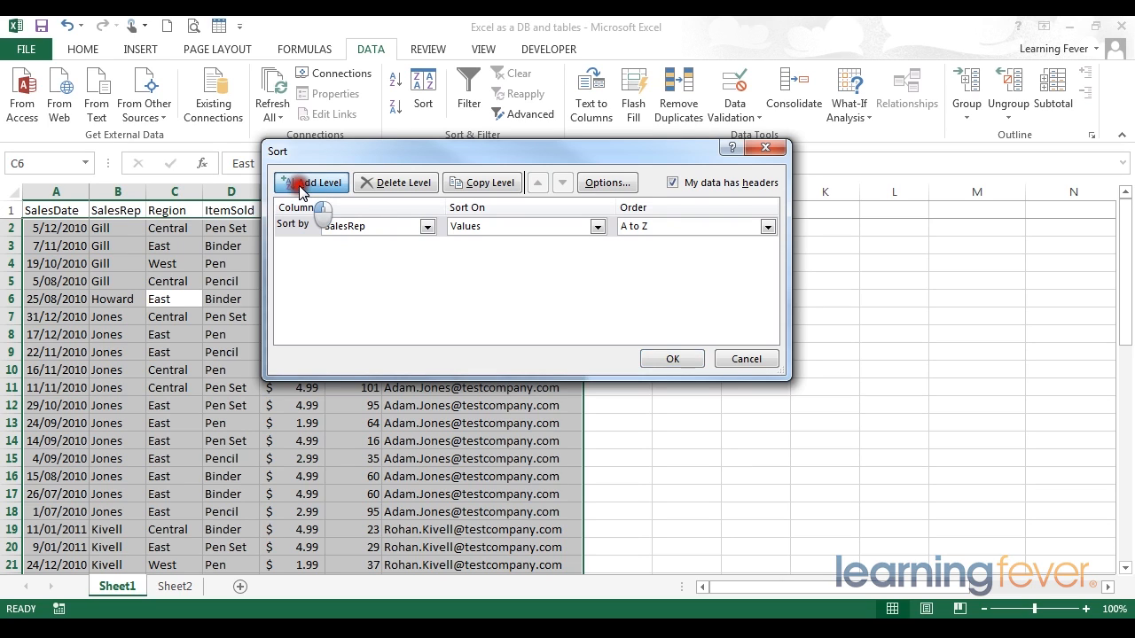
pyautogui.click(426, 248)
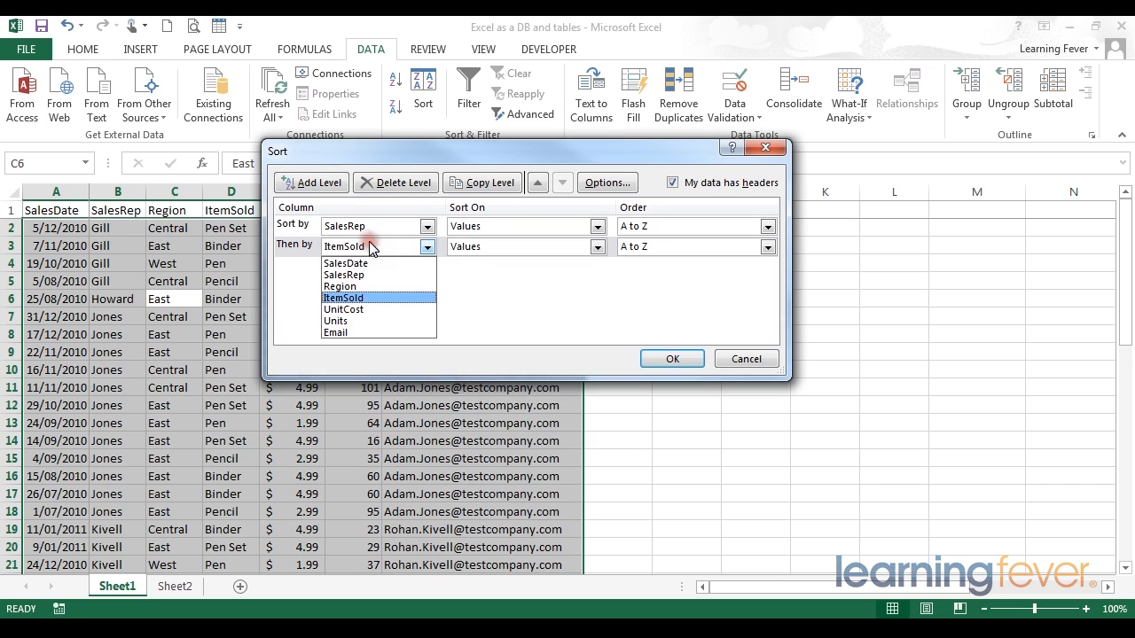
pyautogui.click(367, 321)
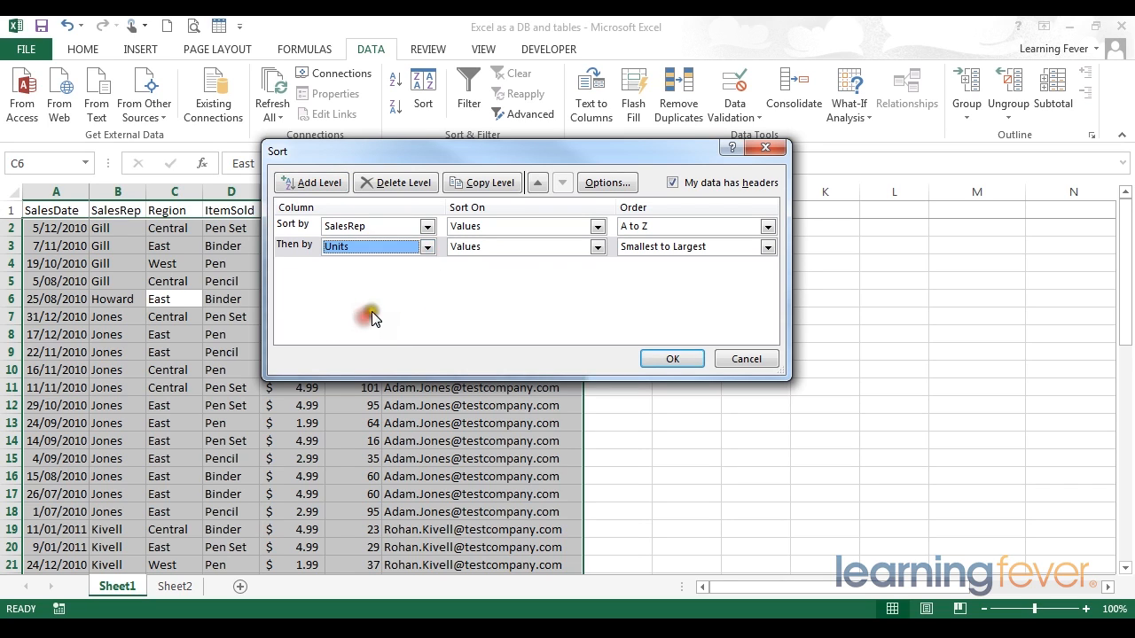
pyautogui.click(651, 248)
pyautogui.click(660, 252)
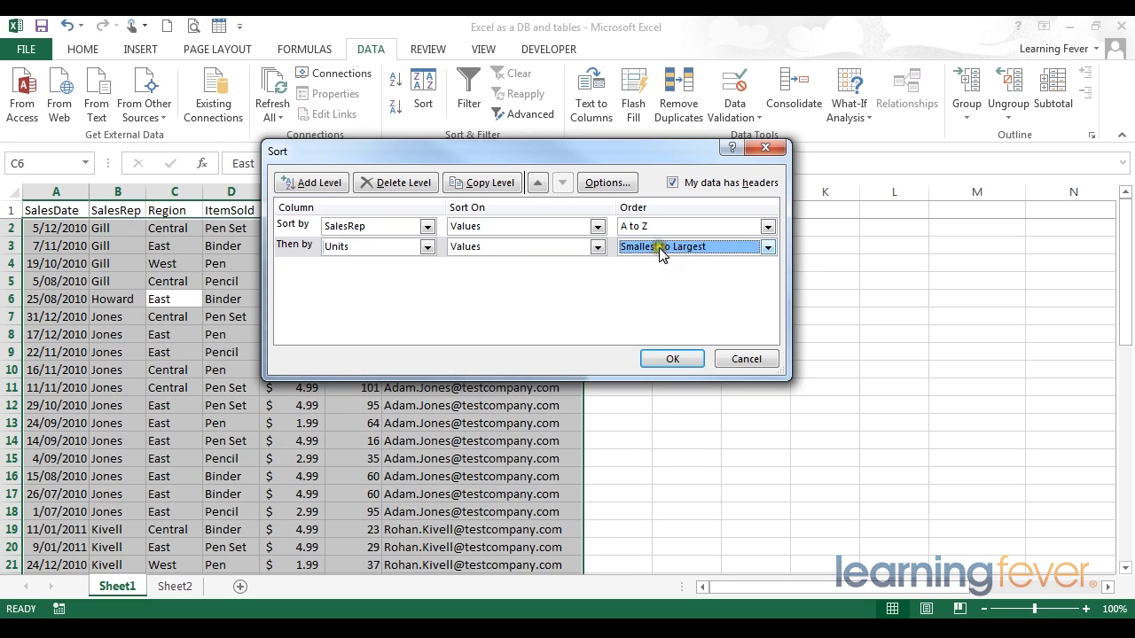
pyautogui.click(668, 359)
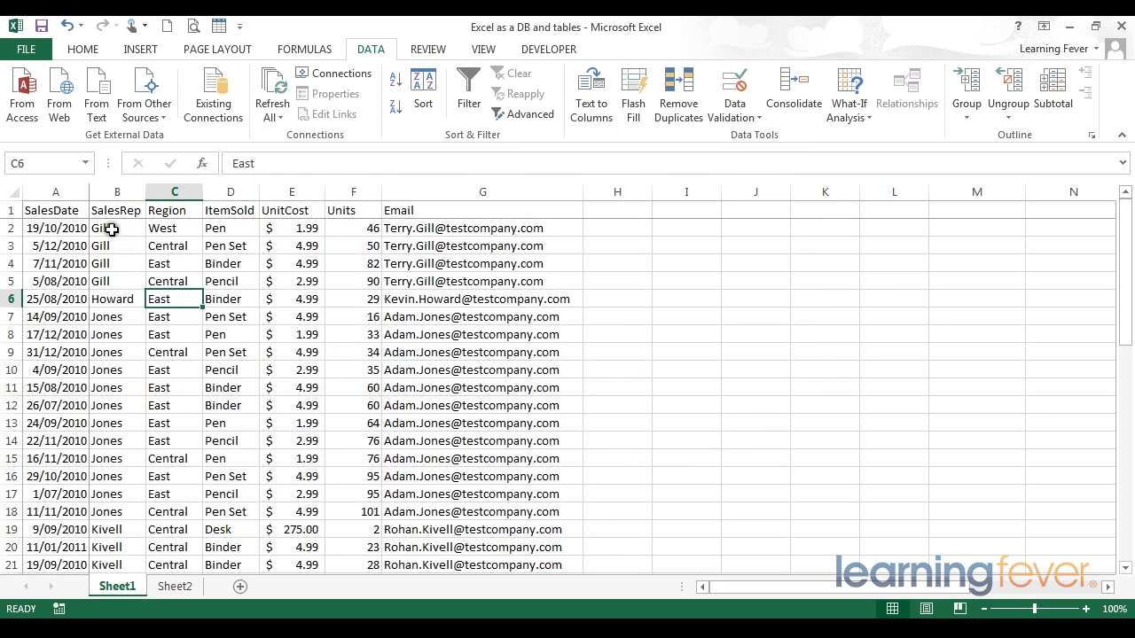
# Step: Examine the order of the Units values within the first SalesRep groups of the sorted list
pyautogui.click(110, 234)
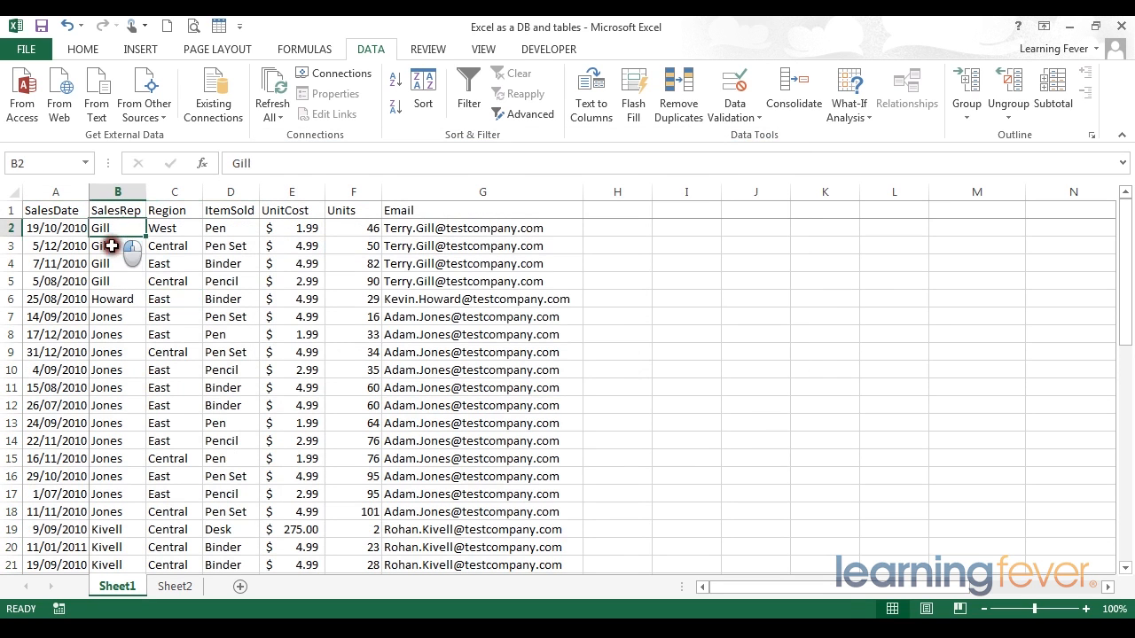
pyautogui.moveTo(112, 245); pyautogui.dragTo(111, 281)
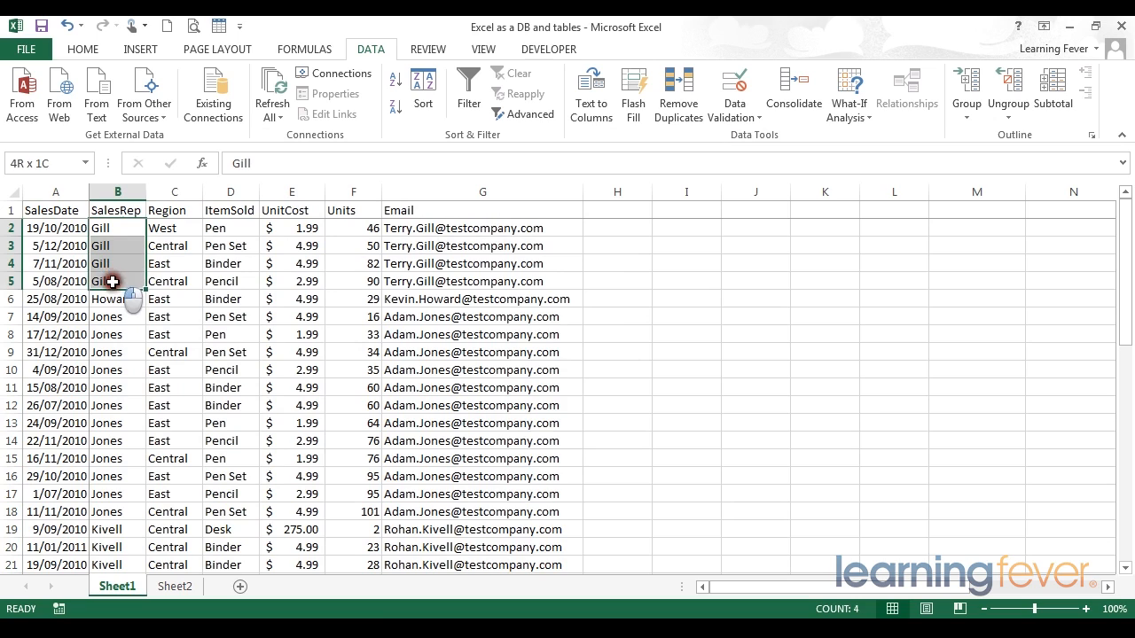
pyautogui.click(344, 232)
pyautogui.click(344, 246)
pyautogui.click(345, 262)
pyautogui.moveTo(355, 317); pyautogui.dragTo(363, 330)
pyautogui.click(362, 312)
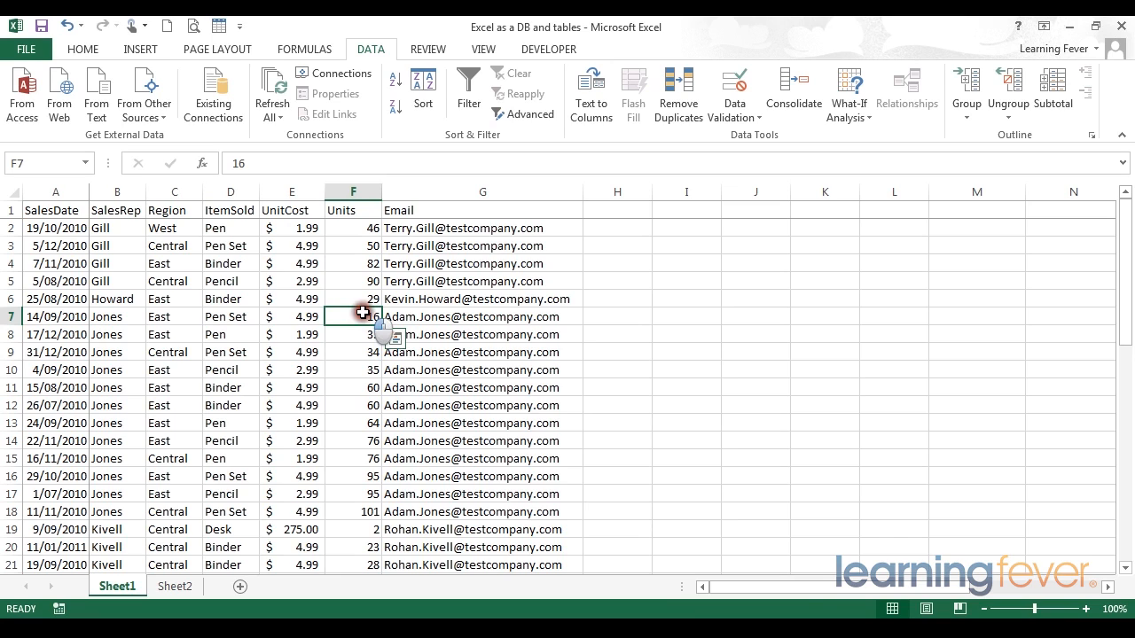